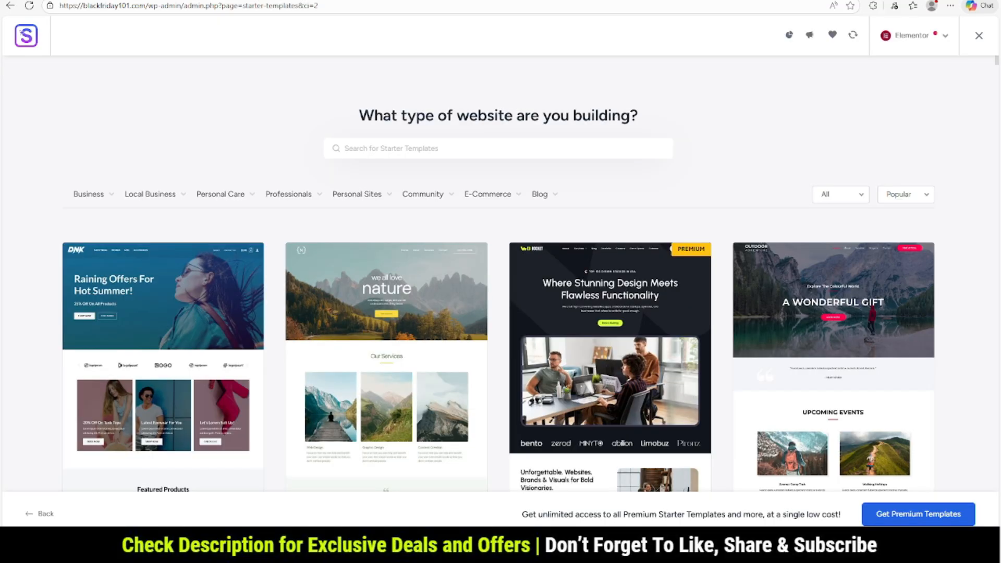
Step: Browse the Elementor starter templates and their categories, and choose the Love Nature template
{"action": "scroll", "coordinate": [499, 313], "scroll_direction": "down", "scroll_amount": 8}
{"action": "scroll", "coordinate": [499, 313], "scroll_direction": "up", "scroll_amount": 7}
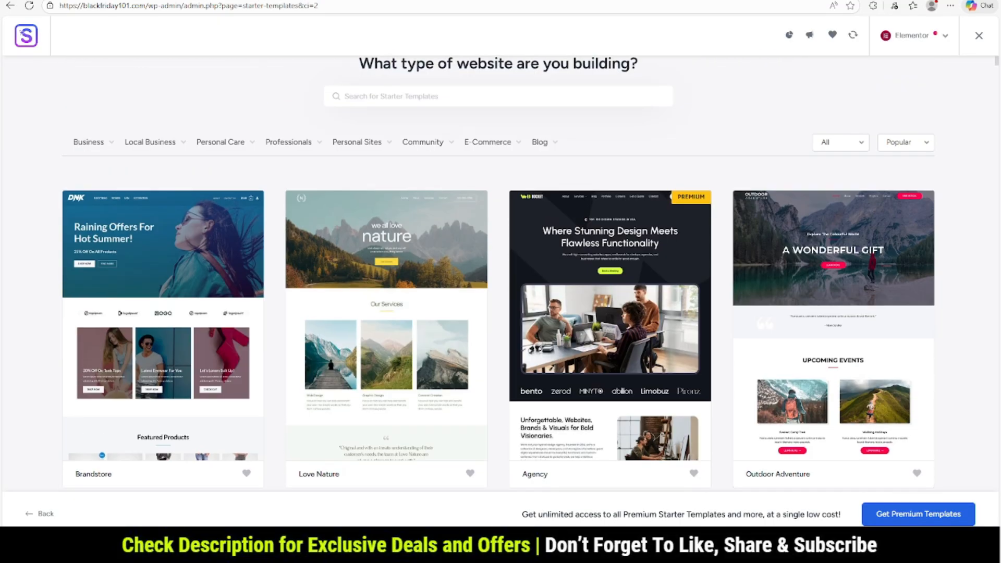
{"action": "scroll", "coordinate": [498, 313], "scroll_direction": "up", "scroll_amount": 1}
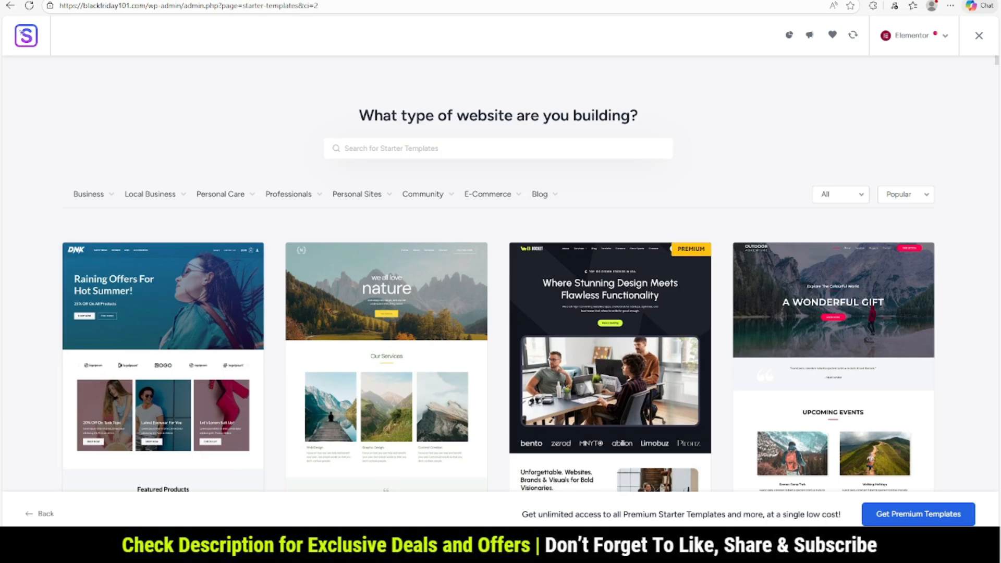
{"action": "mouse_move", "coordinate": [94, 195]}
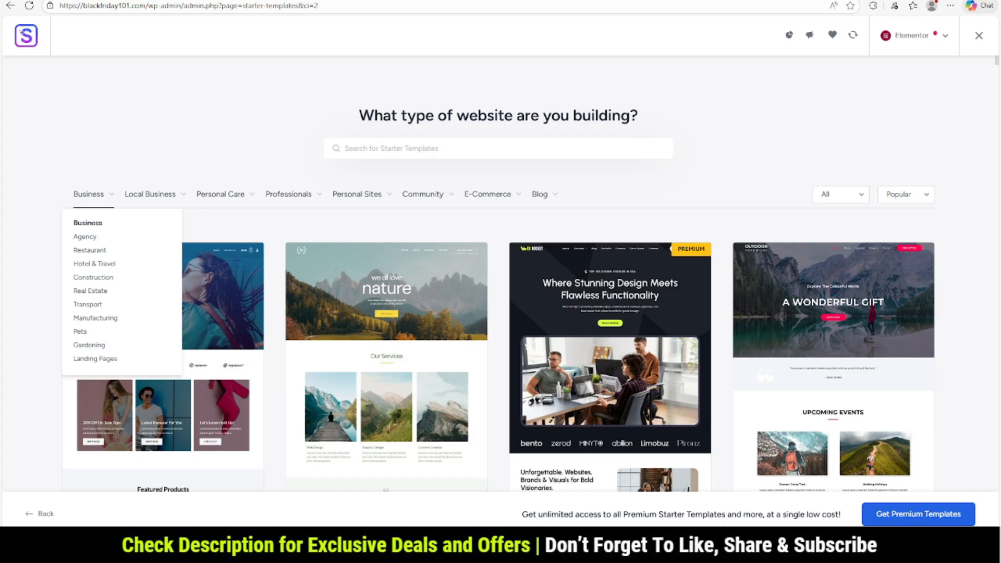
{"action": "mouse_move", "coordinate": [150, 194]}
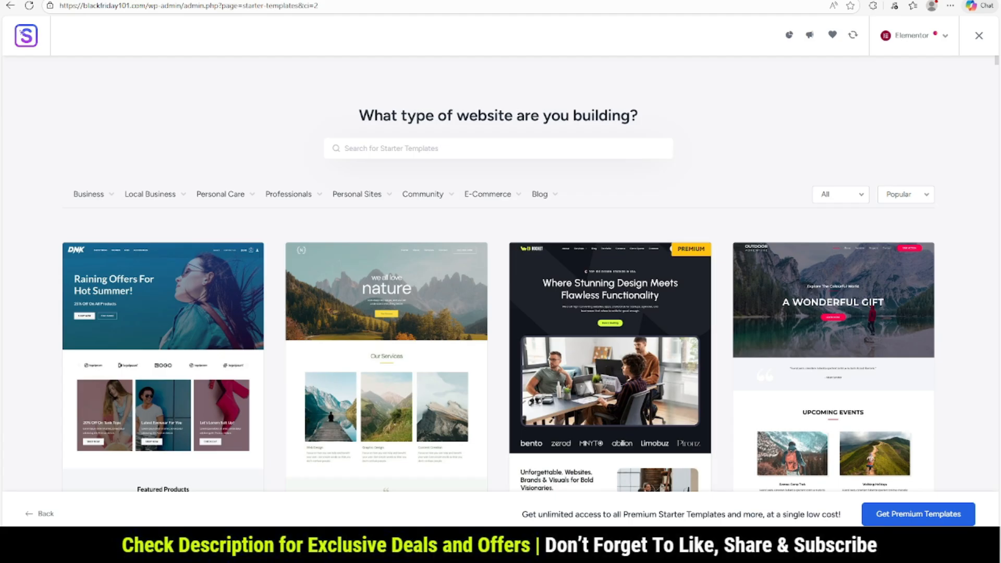
{"action": "scroll", "coordinate": [386, 287], "scroll_direction": "down", "scroll_amount": 2}
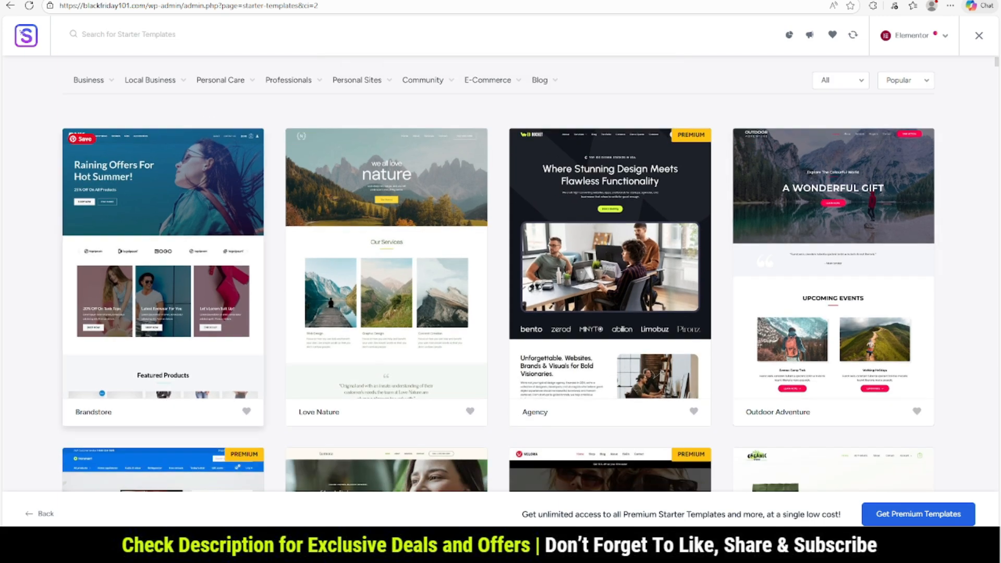
{"action": "scroll", "coordinate": [386, 287], "scroll_direction": "down", "scroll_amount": 3}
{"action": "scroll", "coordinate": [498, 274], "scroll_direction": "down", "scroll_amount": 2}
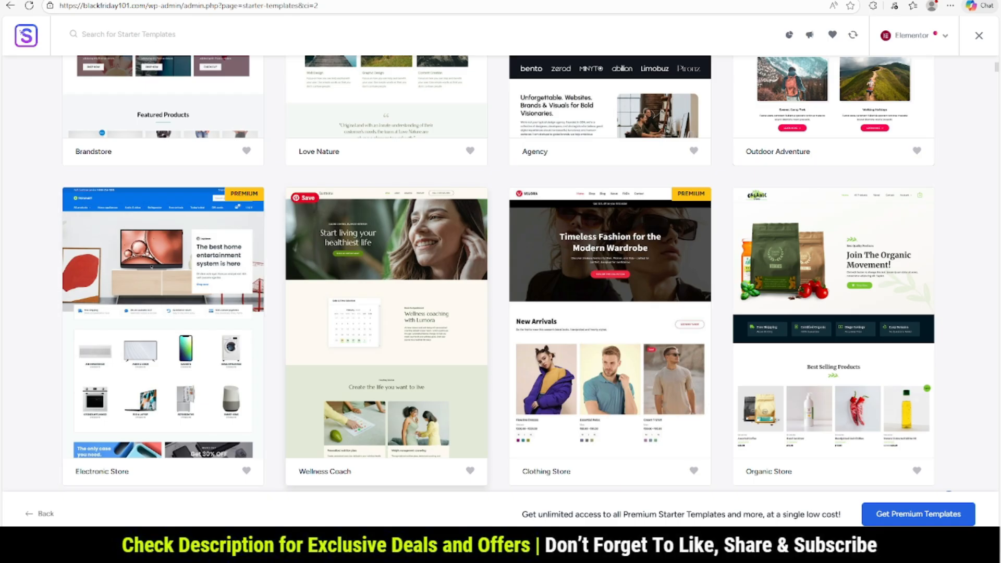
{"action": "scroll", "coordinate": [386, 271], "scroll_direction": "up", "scroll_amount": 8}
{"action": "scroll", "coordinate": [480, 157], "scroll_direction": "down", "scroll_amount": 1}
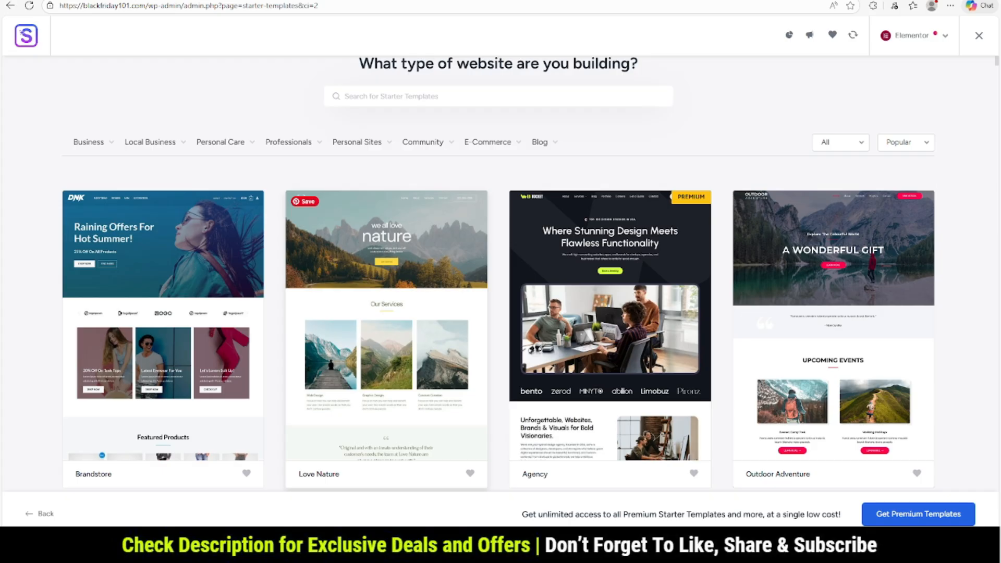
{"action": "left_click", "coordinate": [386, 323]}
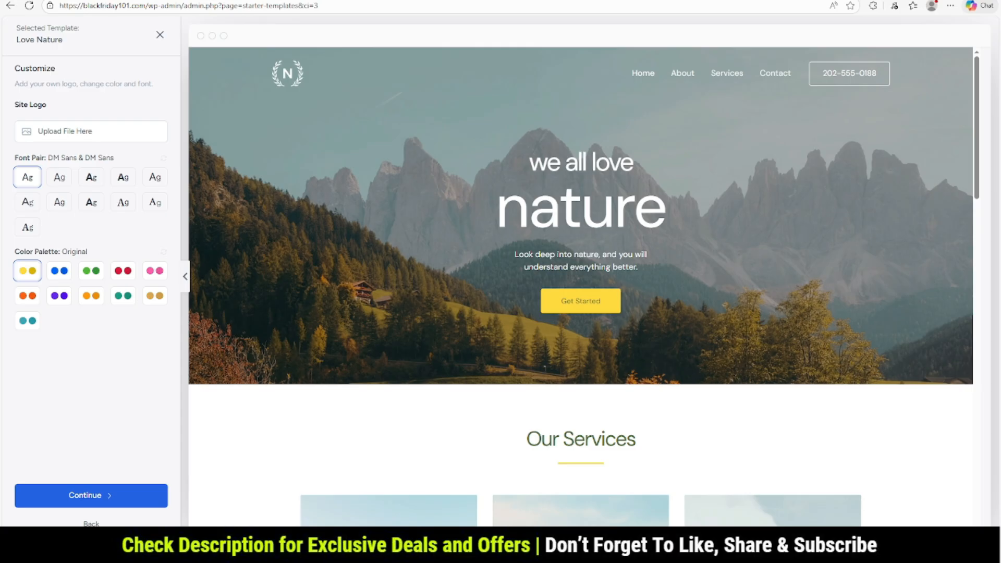
Step: Try out several font pairs for the template and set it to IBM Plex Serif & Inter
{"action": "left_click", "coordinate": [90, 131]}
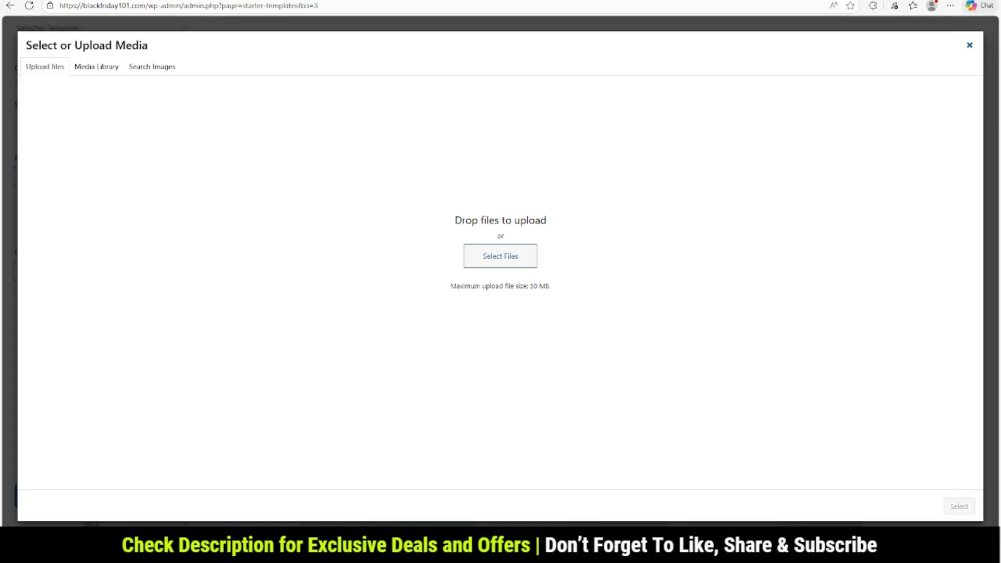
{"action": "left_click", "coordinate": [971, 45]}
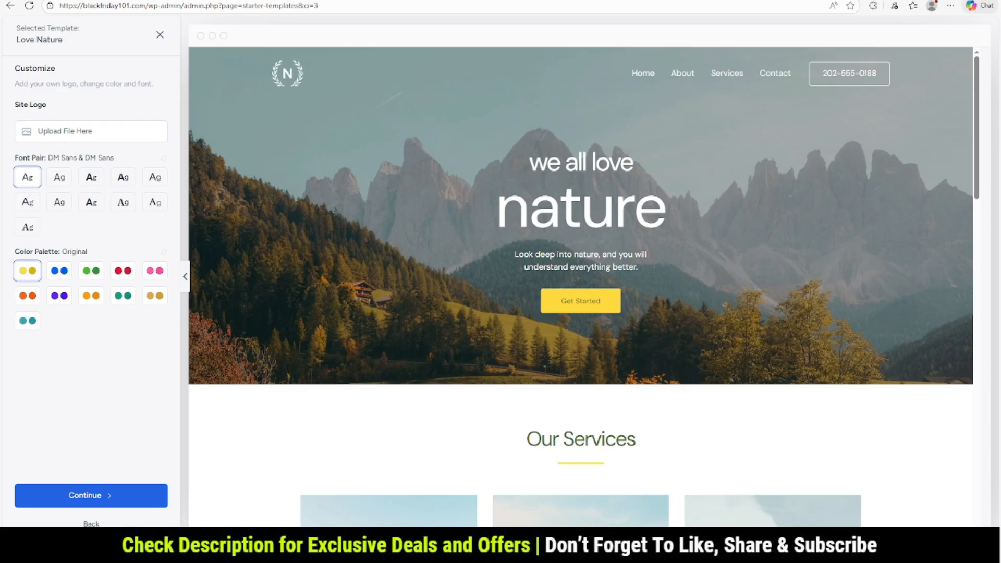
{"action": "left_click", "coordinate": [59, 177]}
{"action": "left_click", "coordinate": [91, 177]}
{"action": "left_click", "coordinate": [91, 202]}
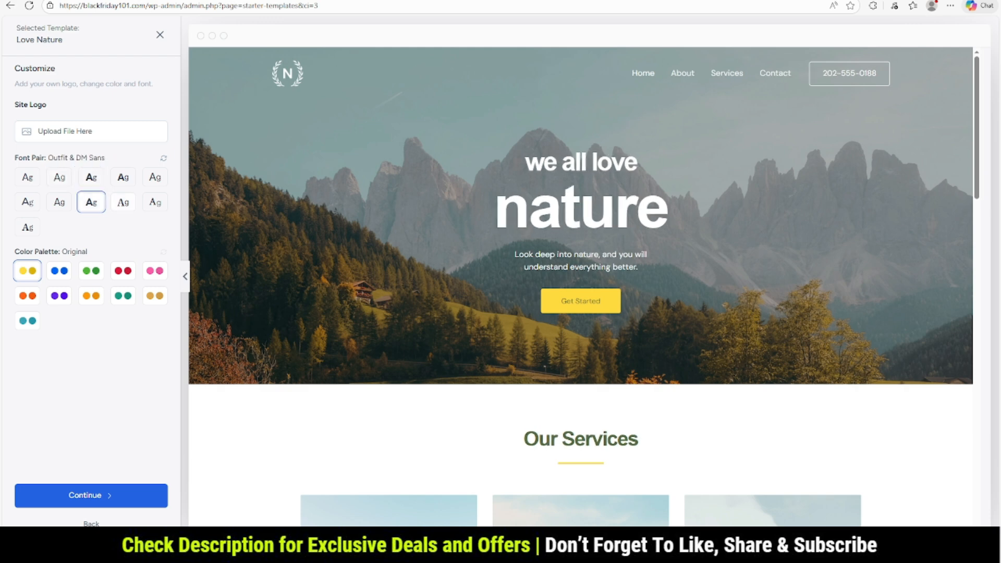
{"action": "left_click", "coordinate": [123, 203]}
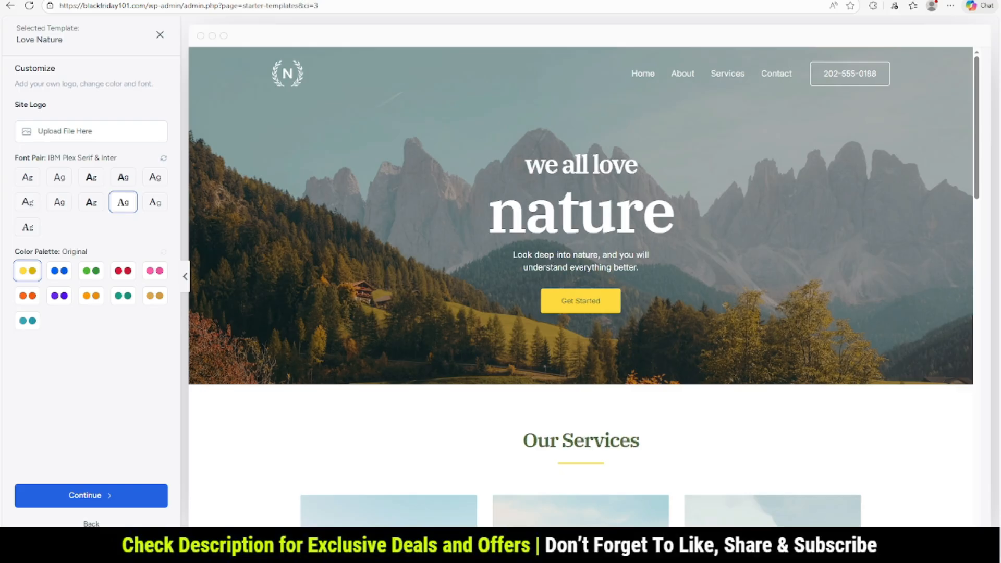
Step: Compare color palettes for the template, apply the orange Style 7 palette and check it in the preview
{"action": "left_click", "coordinate": [27, 295]}
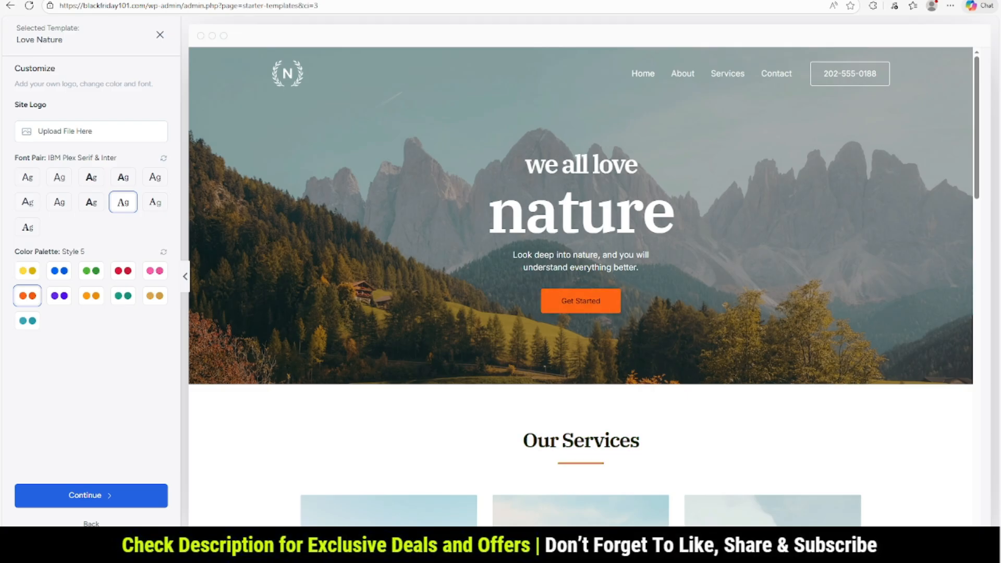
{"action": "left_click", "coordinate": [59, 271]}
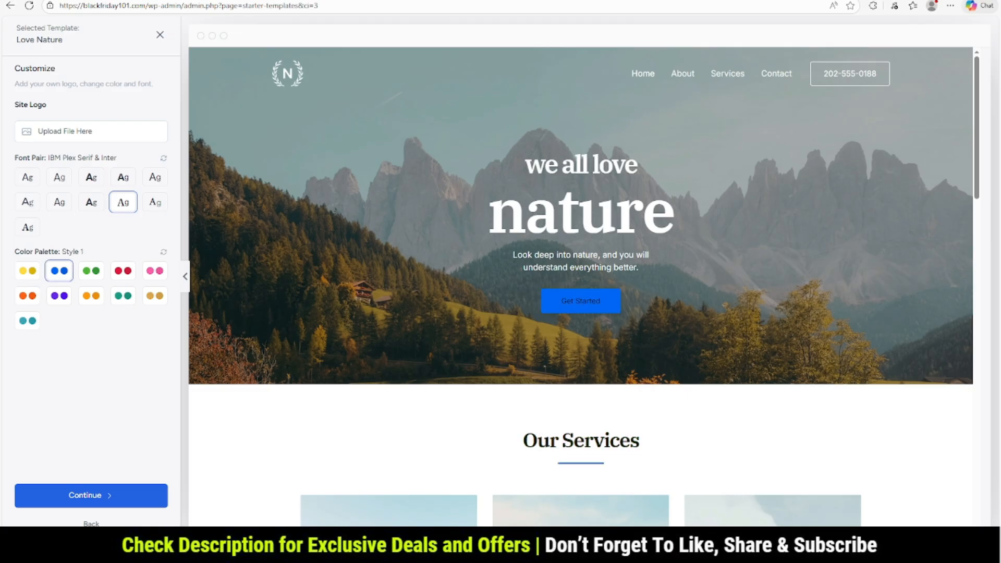
{"action": "left_click", "coordinate": [92, 271]}
{"action": "left_click", "coordinate": [92, 296]}
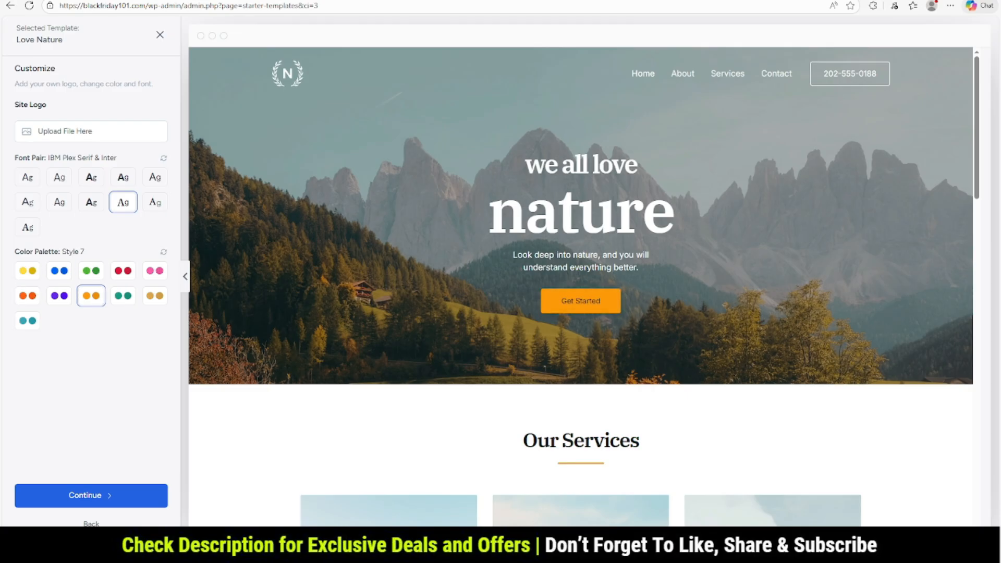
{"action": "scroll", "coordinate": [581, 287], "scroll_direction": "down", "scroll_amount": 6}
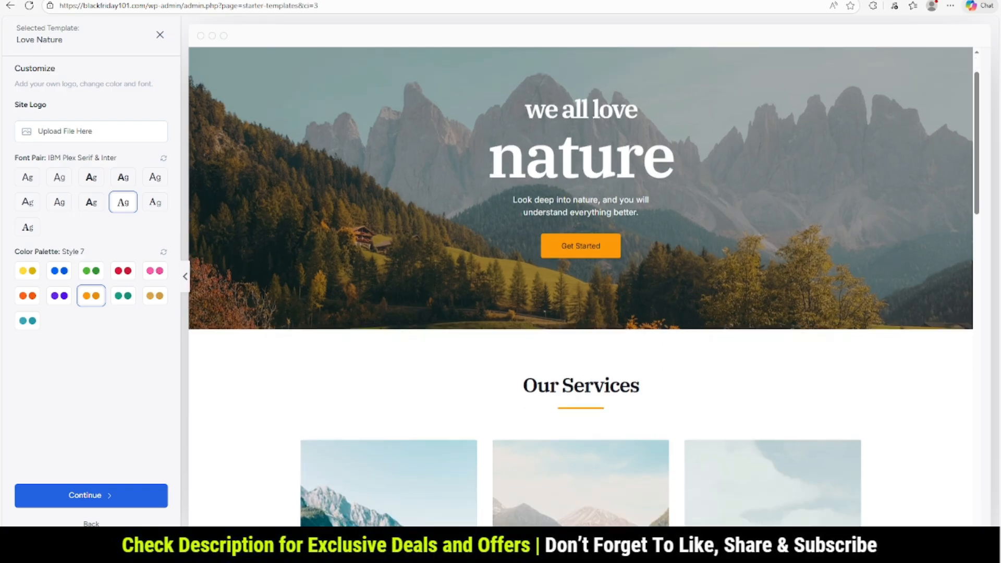
{"action": "scroll", "coordinate": [581, 287], "scroll_direction": "up", "scroll_amount": 6}
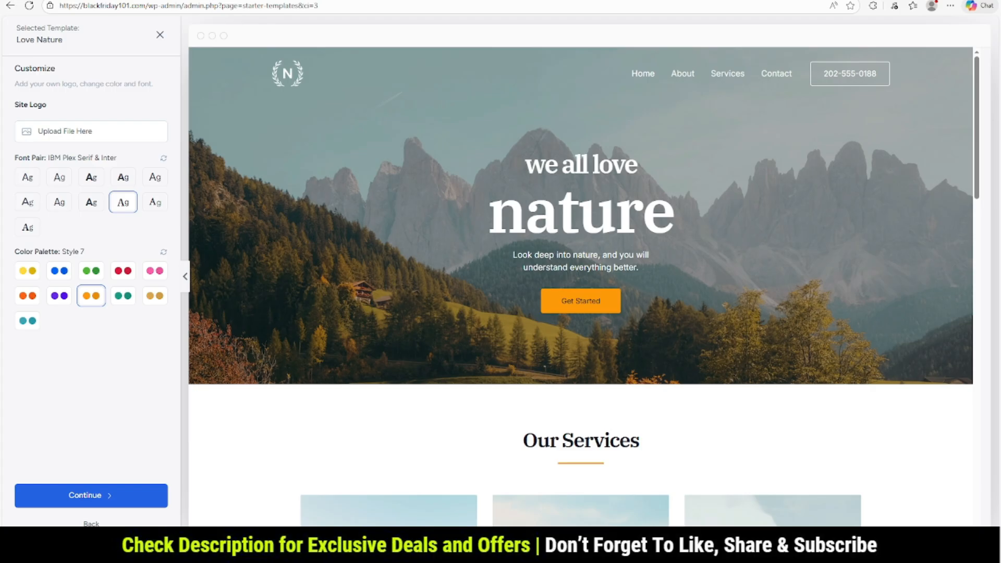
Step: Continue with the preselected website features, accept the overwrite notice and submit the website build
{"action": "left_click", "coordinate": [91, 495]}
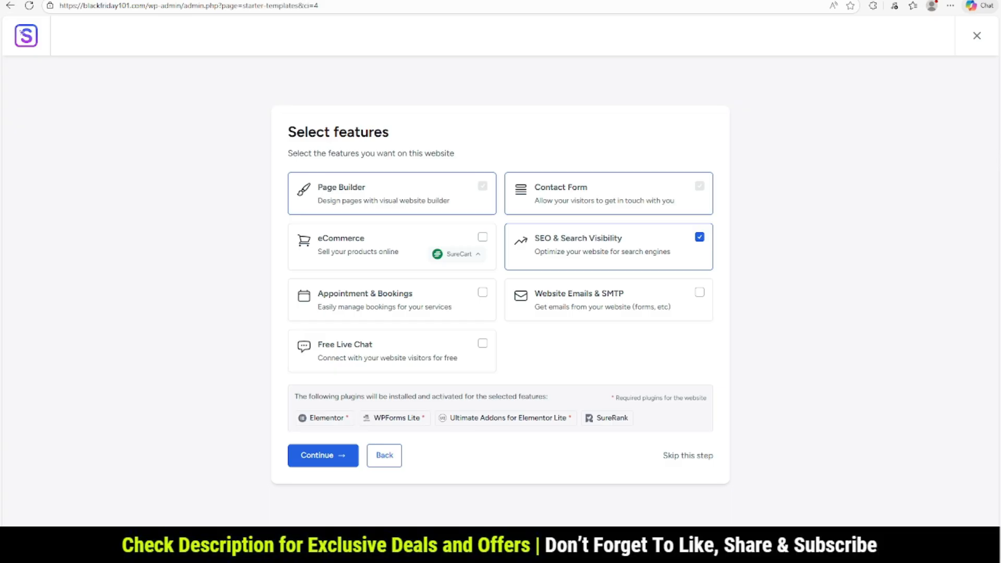
{"action": "left_click", "coordinate": [323, 456]}
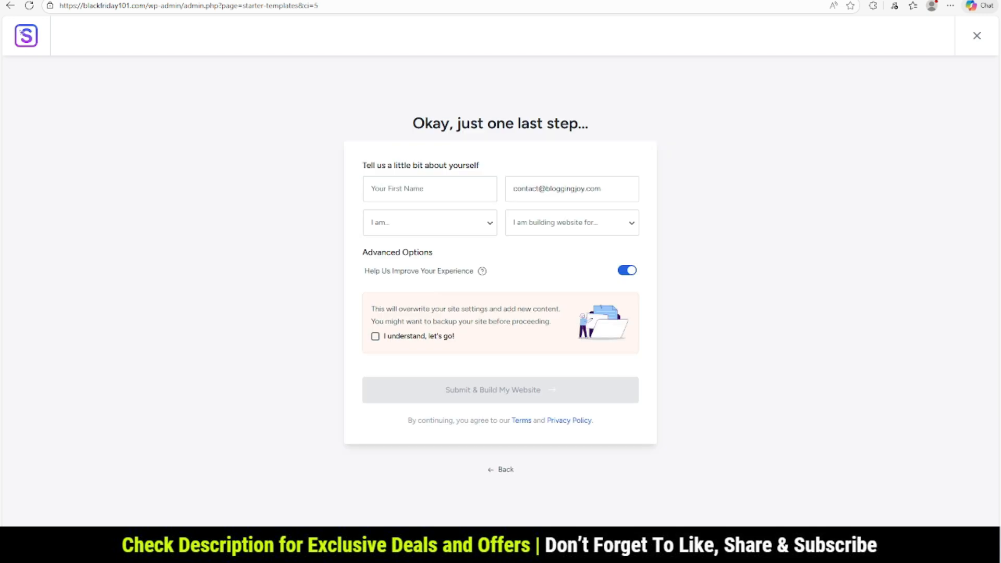
{"action": "left_click", "coordinate": [376, 336]}
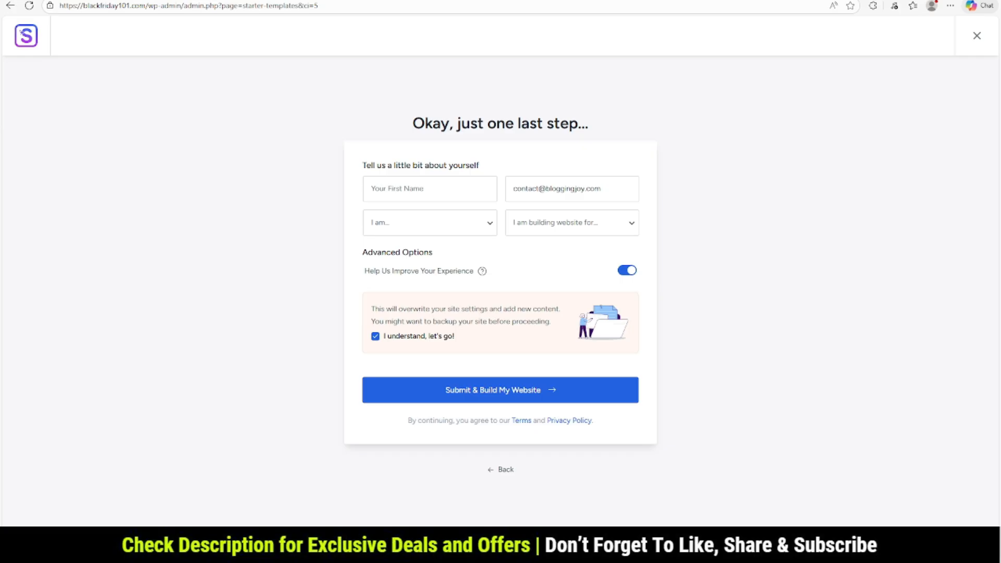
{"action": "left_click", "coordinate": [501, 391]}
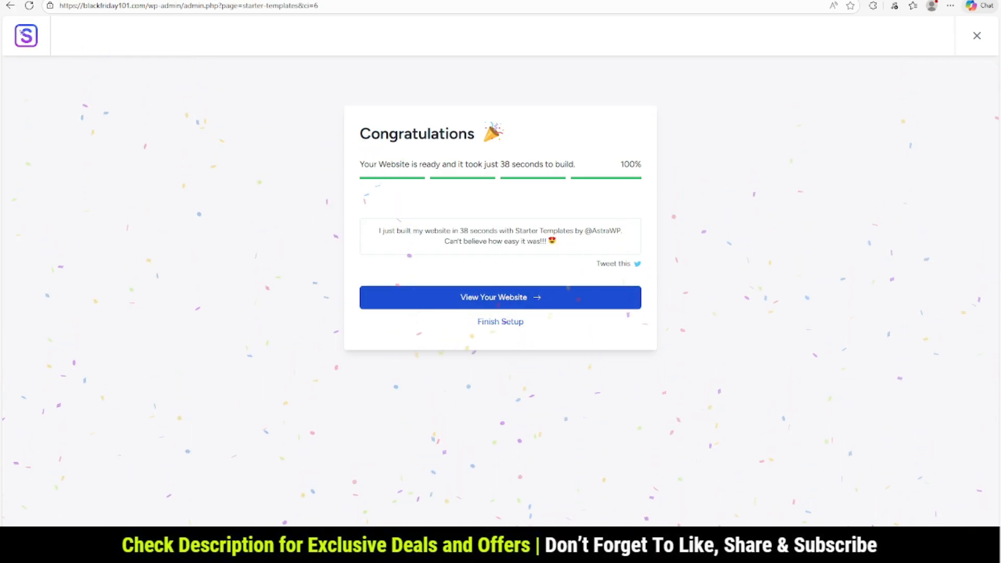
Step: View the newly built website and look over its home page from the header to the footer
{"action": "left_click", "coordinate": [501, 297]}
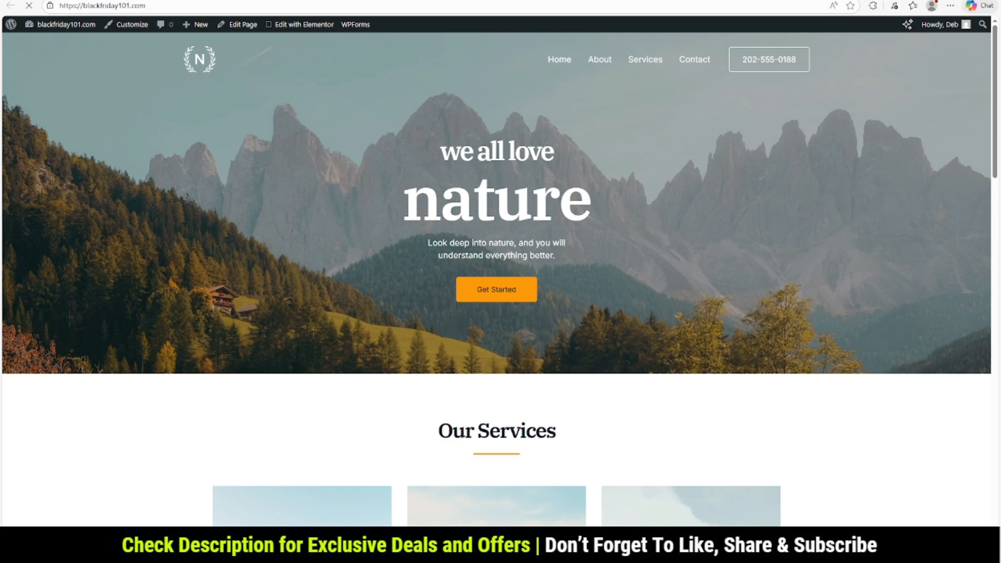
{"action": "scroll", "coordinate": [500, 282], "scroll_direction": "down", "scroll_amount": 9}
{"action": "scroll", "coordinate": [501, 281], "scroll_direction": "down", "scroll_amount": 12}
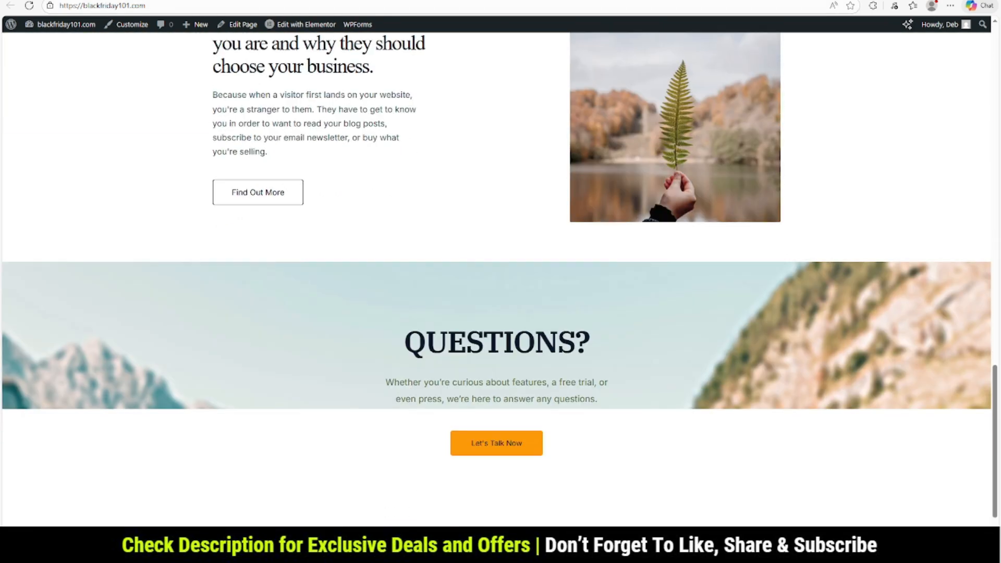
{"action": "scroll", "coordinate": [501, 282], "scroll_direction": "up", "scroll_amount": 20}
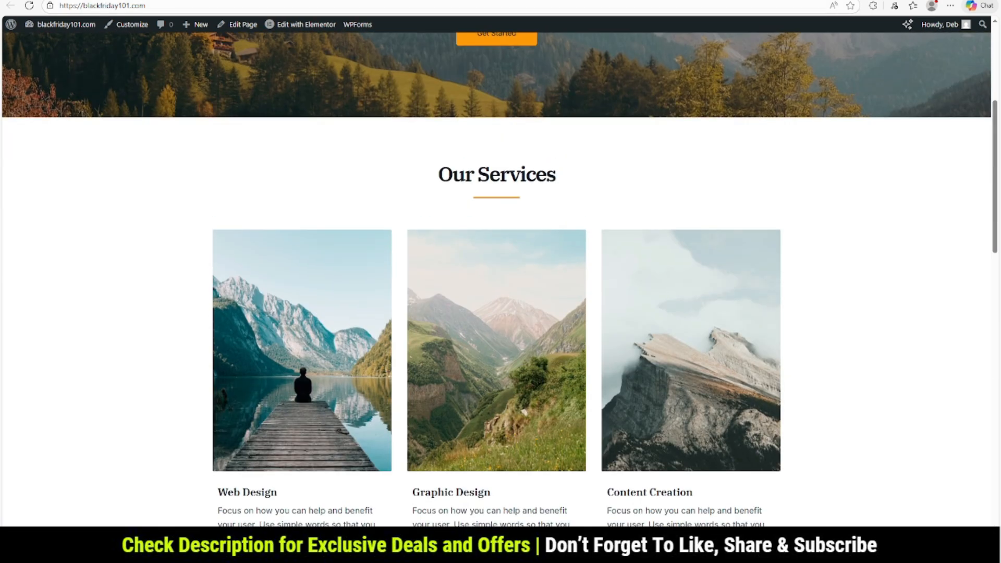
{"action": "scroll", "coordinate": [501, 281], "scroll_direction": "down", "scroll_amount": 15}
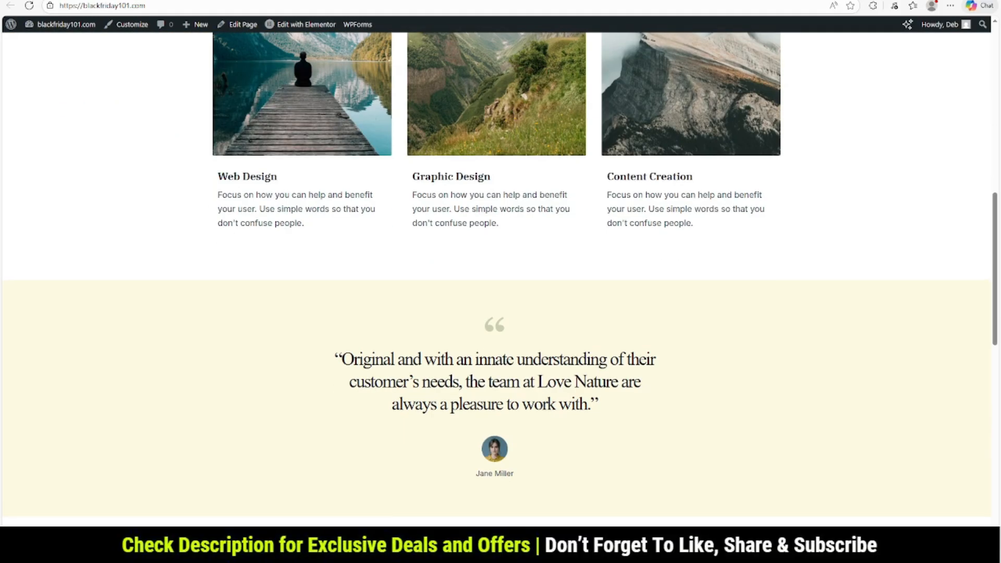
{"action": "scroll", "coordinate": [501, 282], "scroll_direction": "up", "scroll_amount": 15}
{"action": "scroll", "coordinate": [501, 281], "scroll_direction": "down", "scroll_amount": 15}
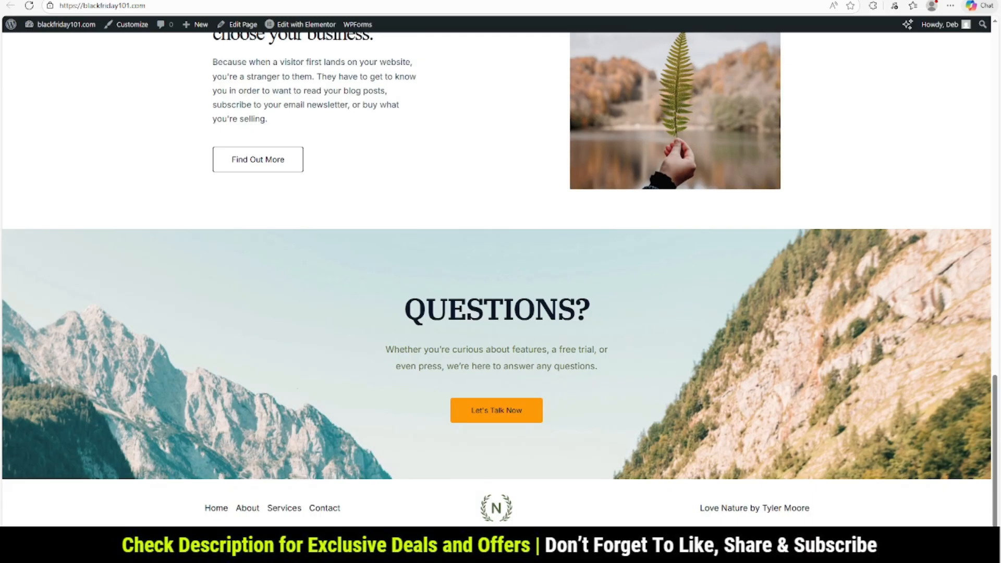
{"action": "scroll", "coordinate": [501, 282], "scroll_direction": "up", "scroll_amount": 15}
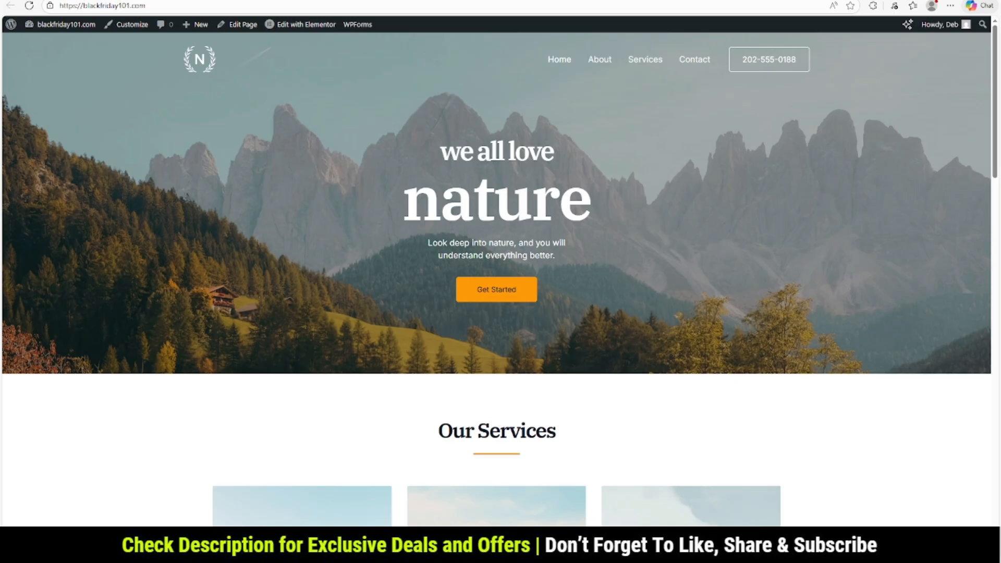
Step: Open the home page for editing with Elementor, skip the AI introduction and dismiss the top bar notice
{"action": "mouse_move", "coordinate": [301, 25]}
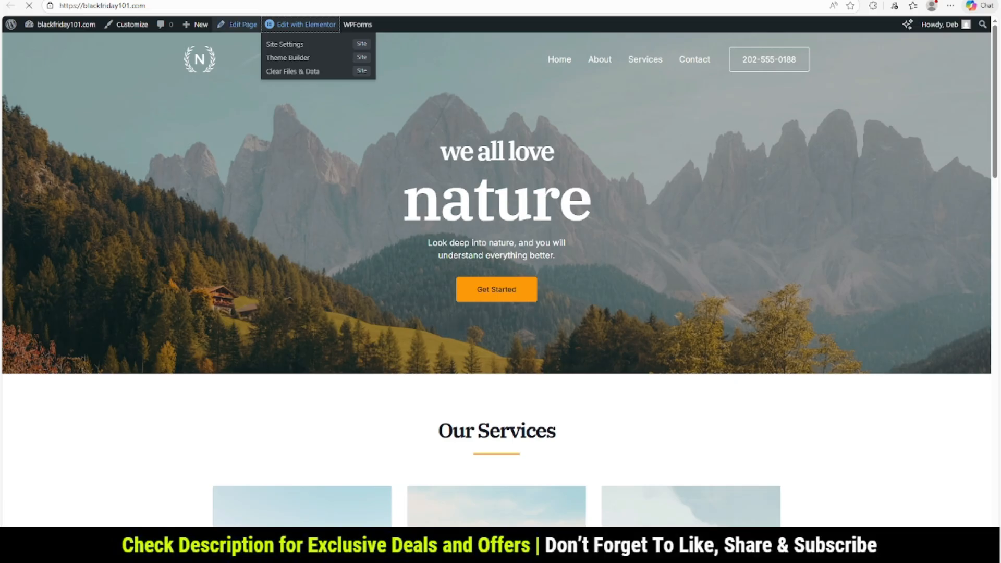
{"action": "left_click", "coordinate": [301, 24]}
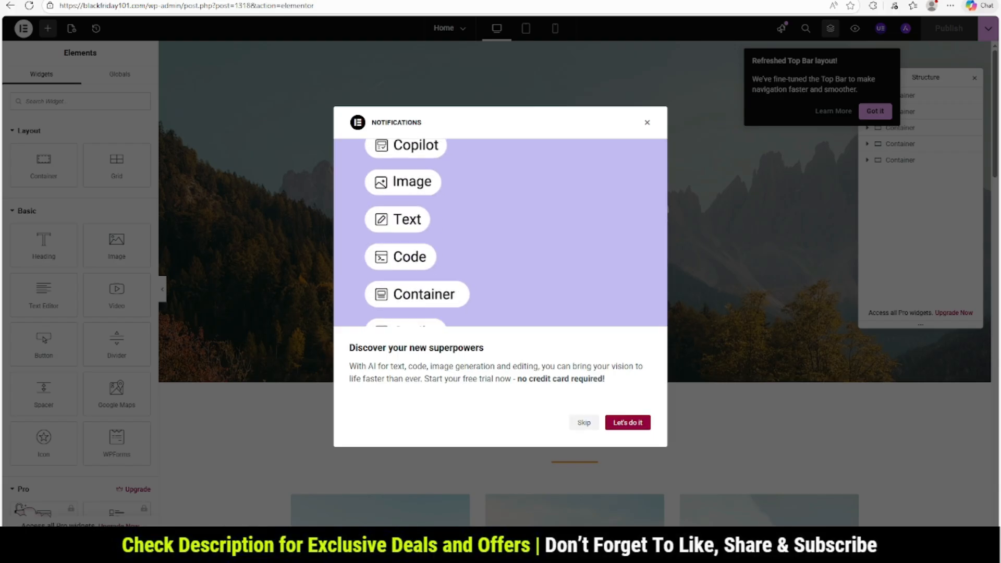
{"action": "left_click", "coordinate": [584, 423]}
{"action": "left_click", "coordinate": [875, 111]}
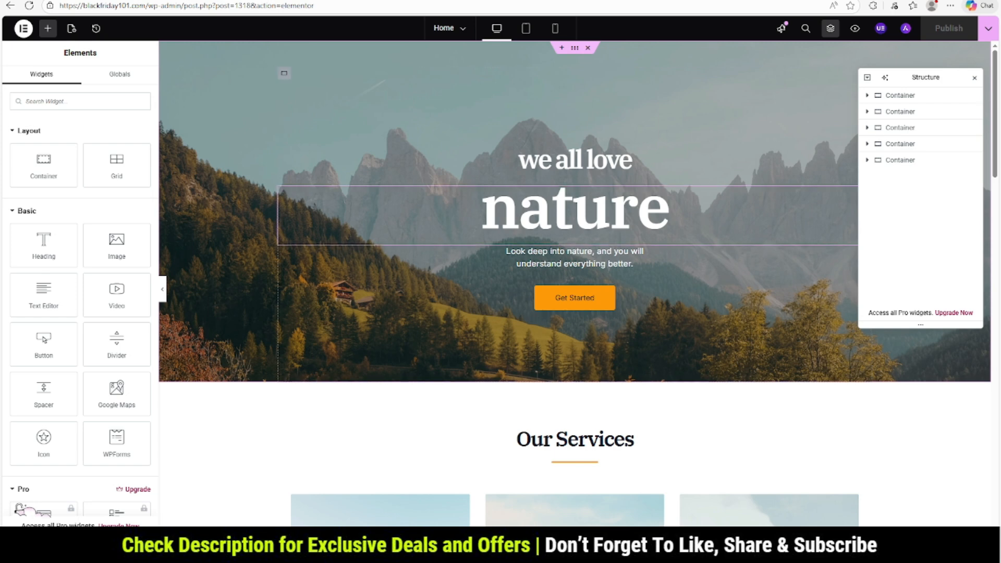
Step: Select the first container in the page structure and look over the page's sections in the editor
{"action": "left_click", "coordinate": [901, 95]}
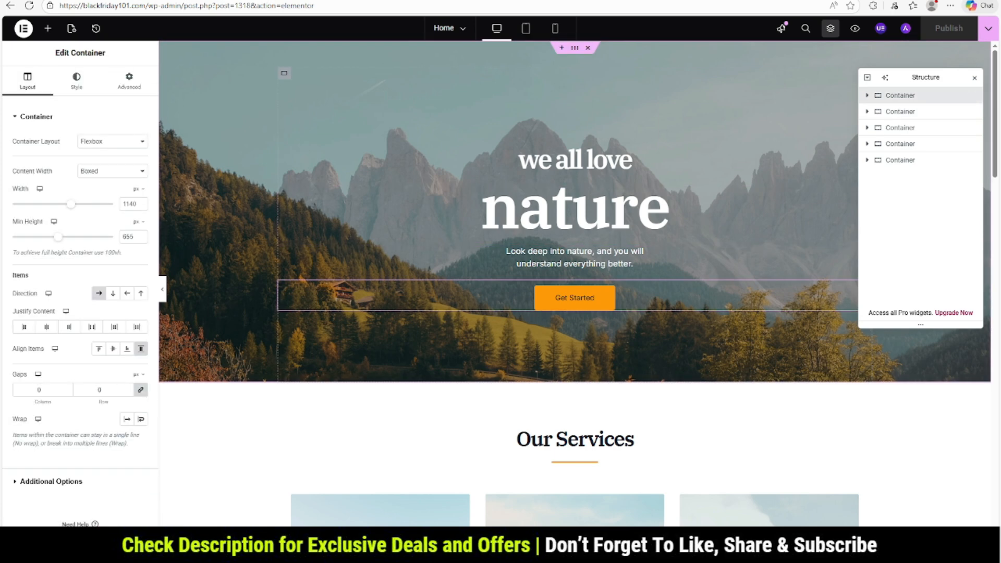
{"action": "scroll", "coordinate": [417, 333], "scroll_direction": "down", "scroll_amount": 6}
{"action": "scroll", "coordinate": [578, 283], "scroll_direction": "down", "scroll_amount": 17}
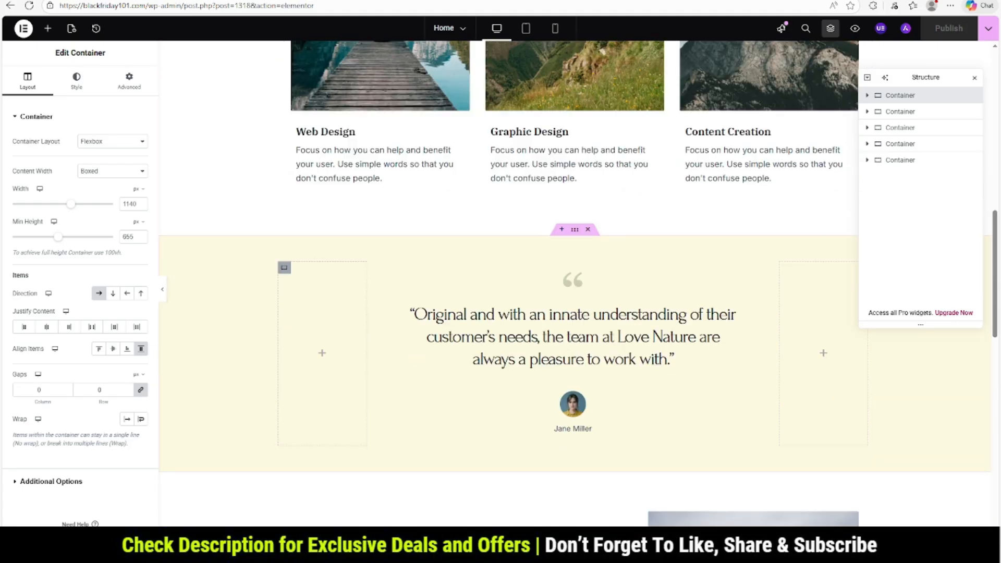
{"action": "scroll", "coordinate": [577, 283], "scroll_direction": "down", "scroll_amount": 3}
{"action": "scroll", "coordinate": [578, 283], "scroll_direction": "up", "scroll_amount": 20}
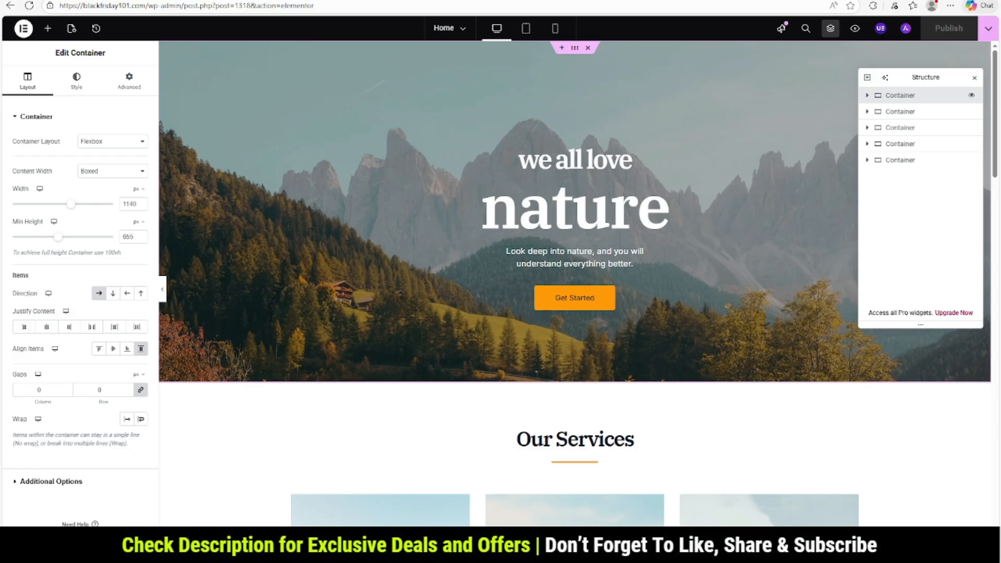
Step: Expand the first container and its inner container in the page structure to list the hero section's widgets
{"action": "left_click", "coordinate": [868, 95]}
{"action": "left_click", "coordinate": [906, 111]}
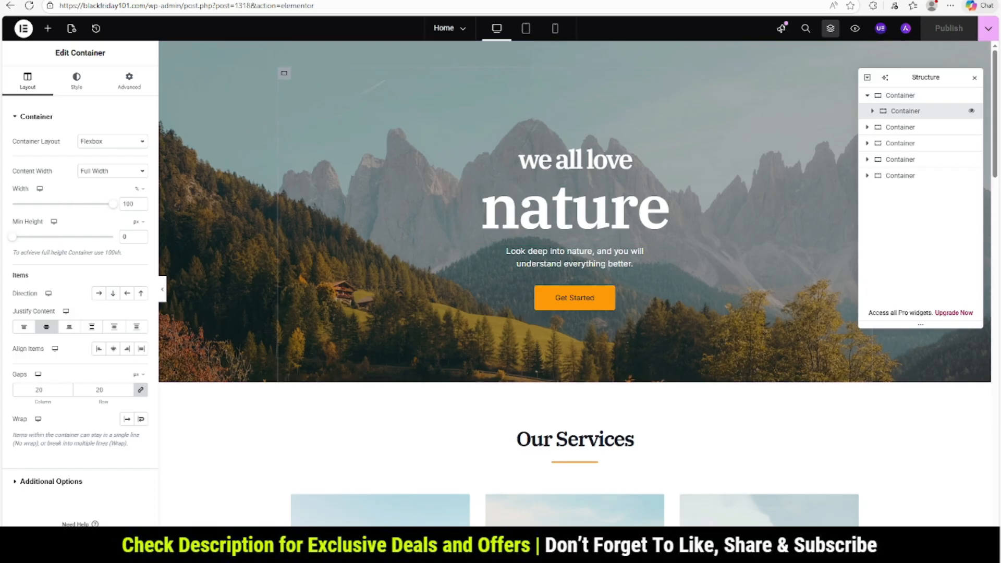
{"action": "left_click", "coordinate": [872, 110]}
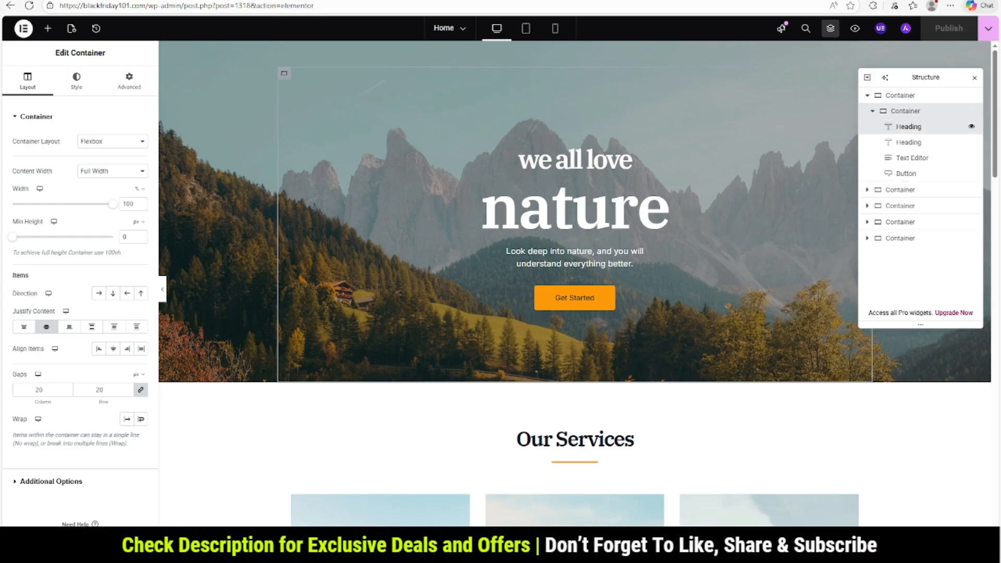
Step: Look through the content settings of the hero section's two headings, text editor and button
{"action": "left_click", "coordinate": [909, 126]}
{"action": "left_click", "coordinate": [909, 142]}
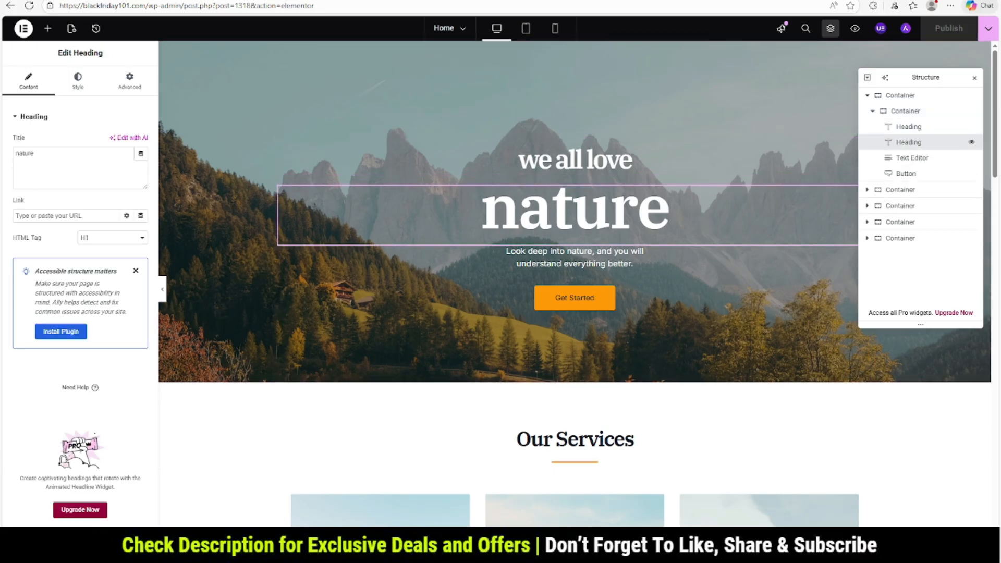
{"action": "left_click", "coordinate": [912, 158]}
{"action": "left_click", "coordinate": [906, 174]}
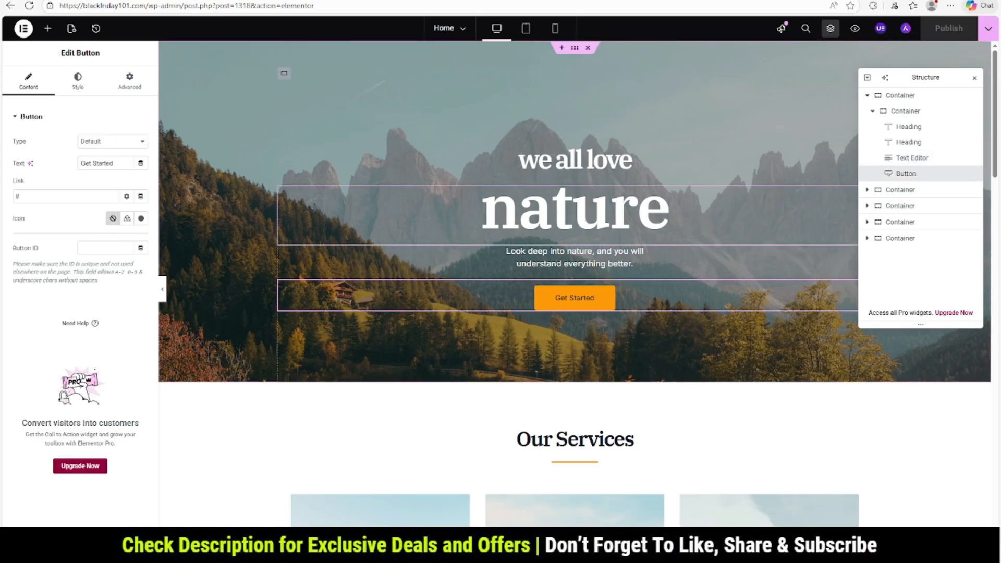
Step: Replace the hero section's first heading with "Welcome To My Website"
{"action": "left_click", "coordinate": [909, 127]}
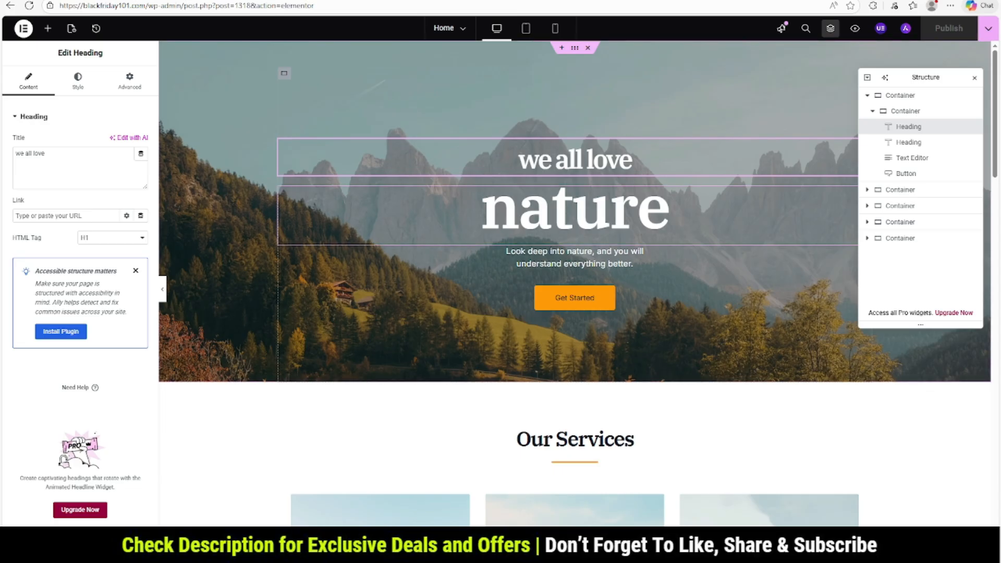
{"action": "left_click", "coordinate": [575, 211]}
{"action": "left_click", "coordinate": [576, 159]}
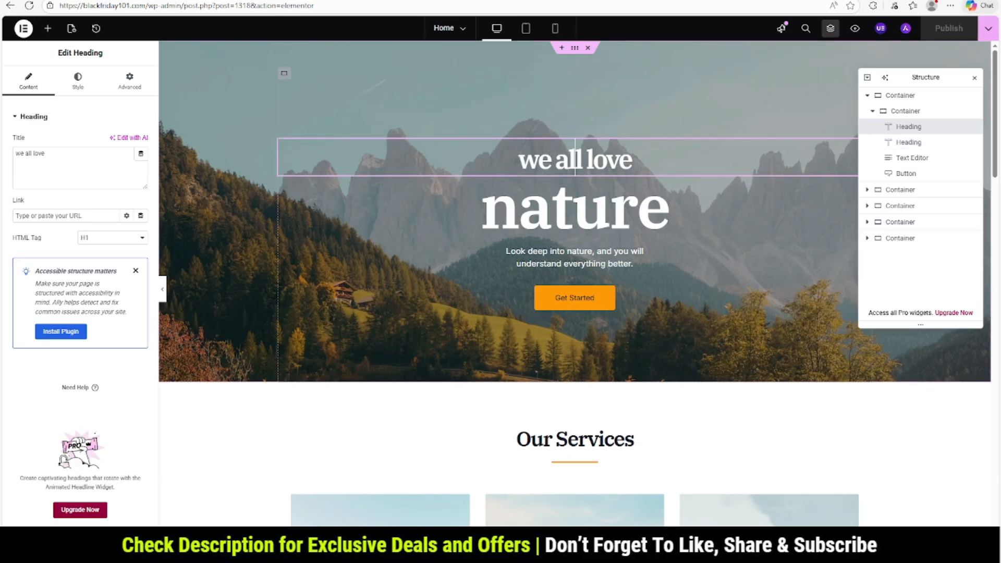
{"action": "double_click", "coordinate": [575, 159]}
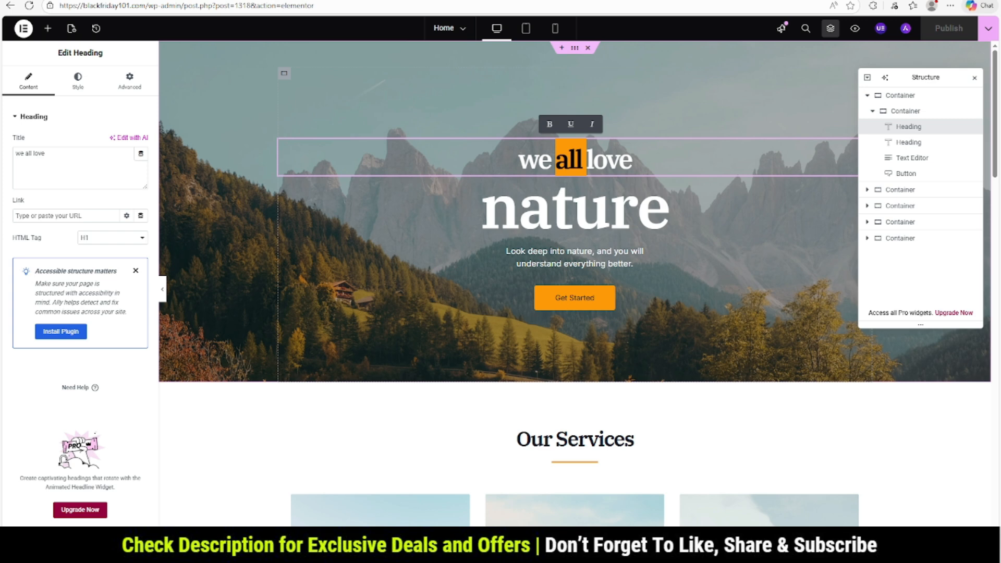
{"action": "key", "text": "ctrl+a"}
{"action": "type", "text": "W"}
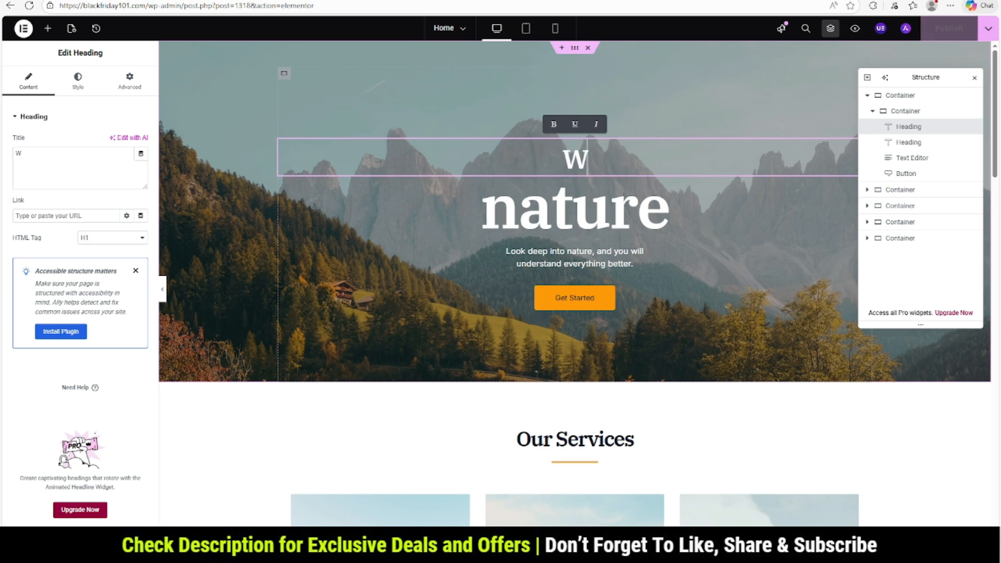
{"action": "type", "text": "elcome T"}
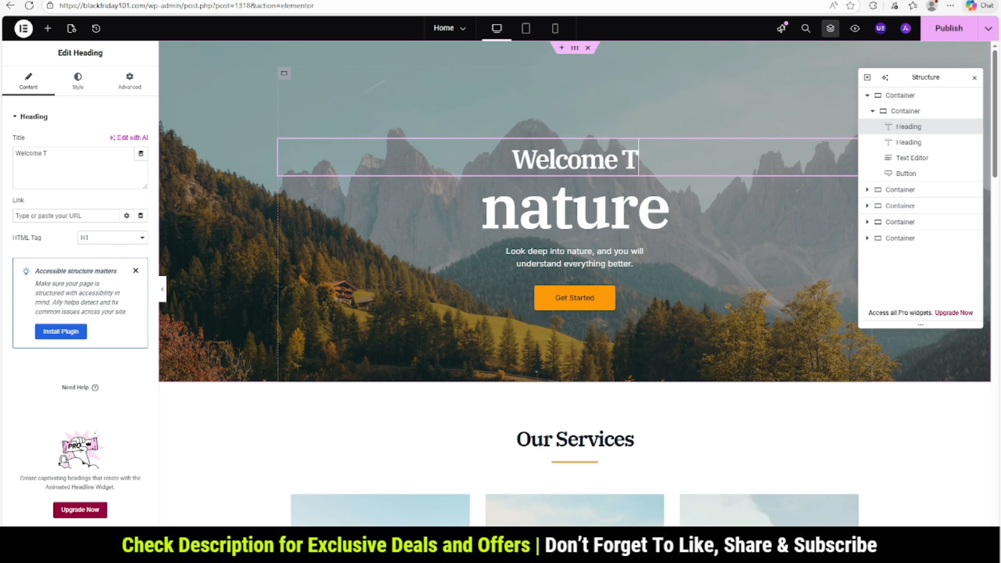
{"action": "type", "text": "o My Website"}
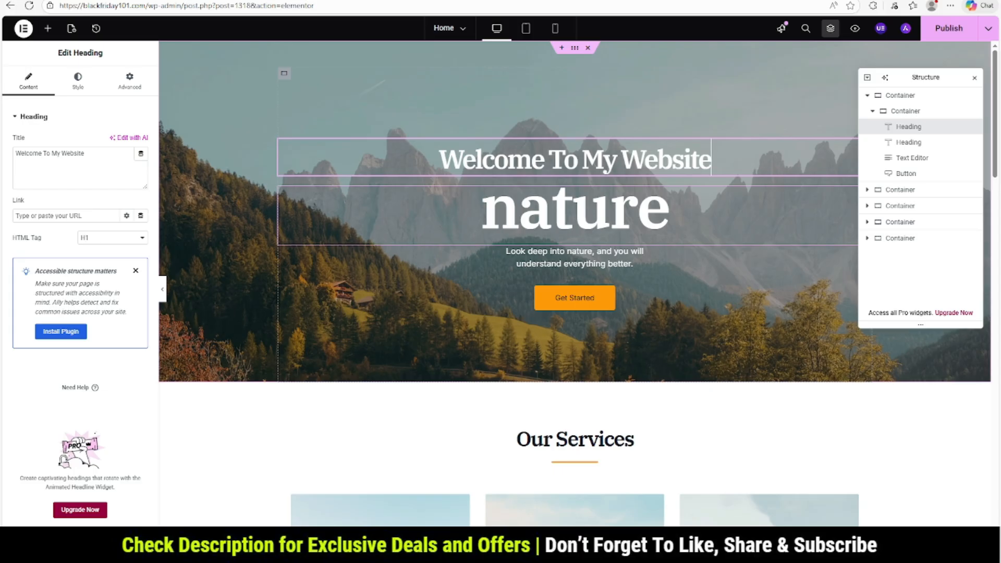
Step: Replace the large second heading in the hero section with "Good Morning"
{"action": "left_click", "coordinate": [551, 211]}
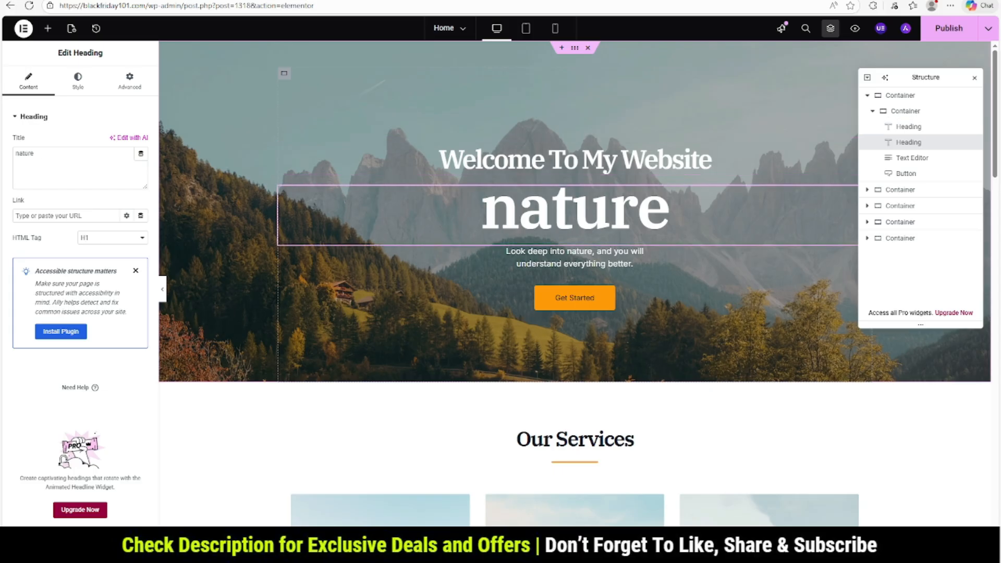
{"action": "double_click", "coordinate": [551, 212]}
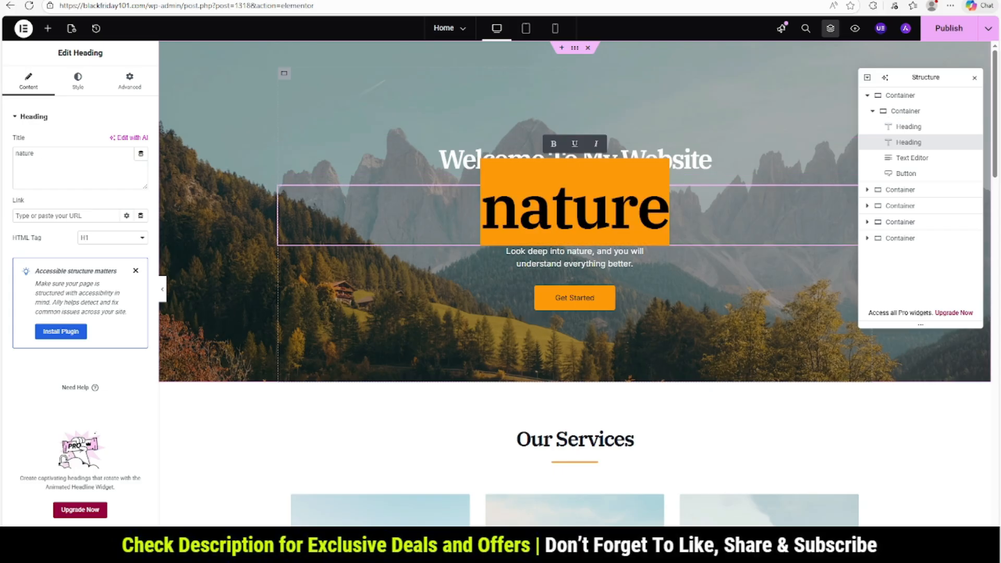
{"action": "type", "text": "Good"}
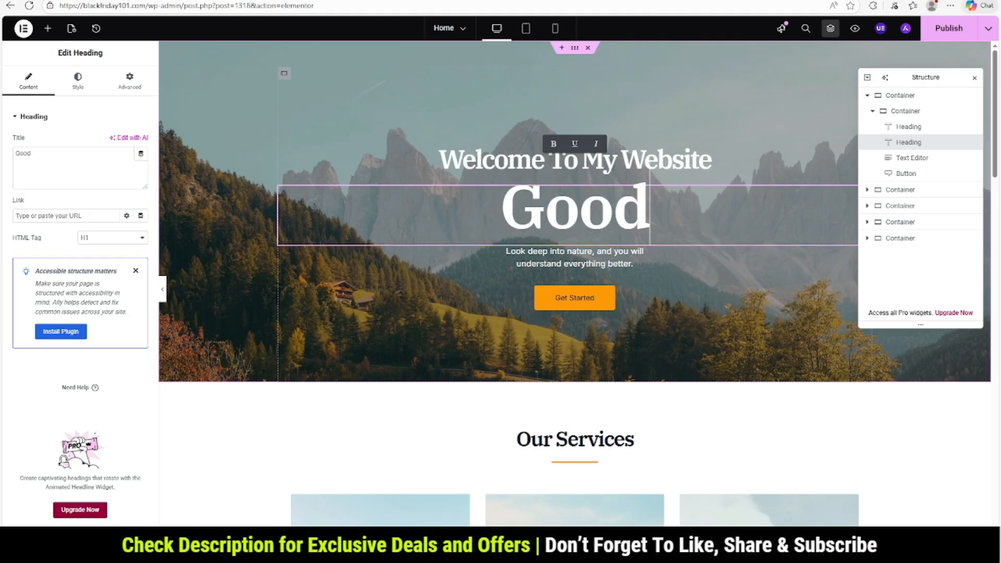
{"action": "type", "text": " Morning"}
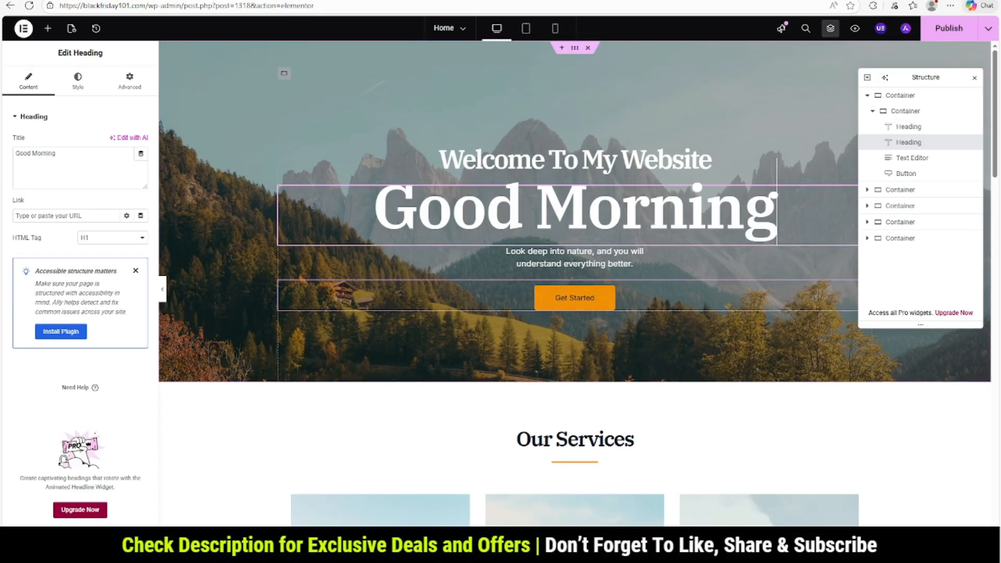
Step: Change the hero button's text to "Get Started Now"
{"action": "left_click", "coordinate": [580, 300]}
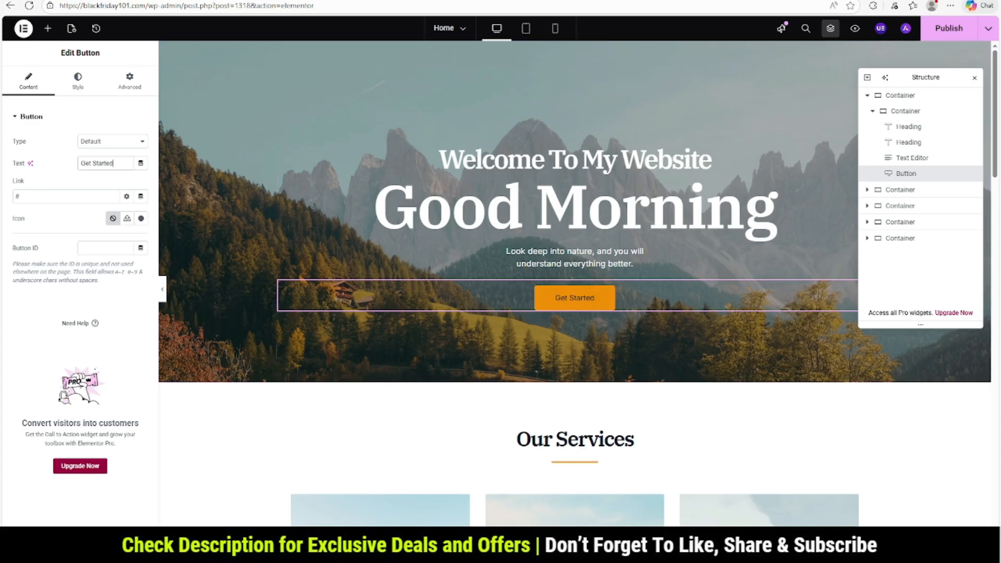
{"action": "left_click_drag", "start_coordinate": [114, 163], "coordinate": [81, 163]}
{"action": "type", "text": "Get Started Now"}
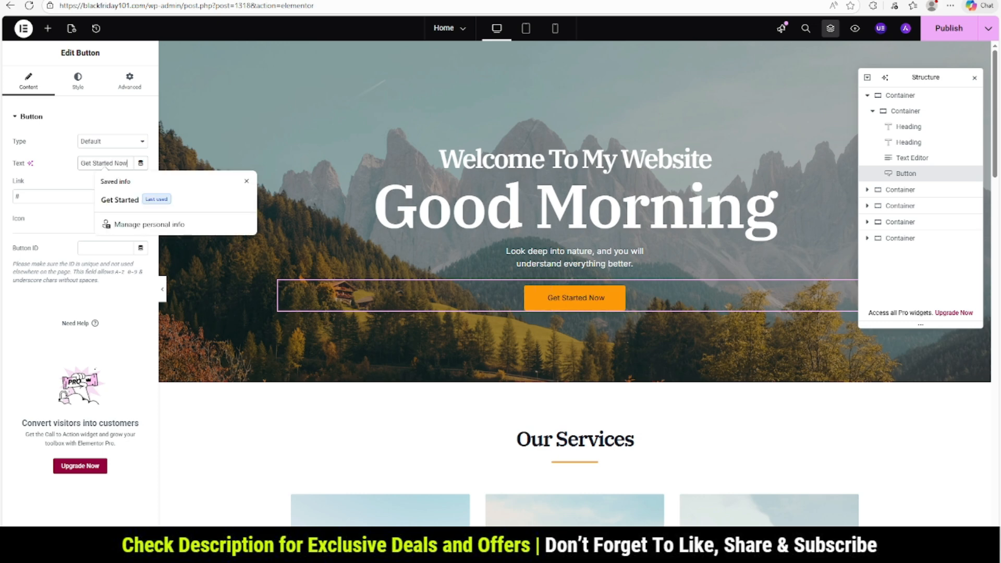
Step: Try the Success type on the hero button, and return its type to Default
{"action": "left_click", "coordinate": [113, 141]}
{"action": "left_click", "coordinate": [99, 170]}
{"action": "left_click", "coordinate": [113, 142]}
{"action": "left_click", "coordinate": [100, 181]}
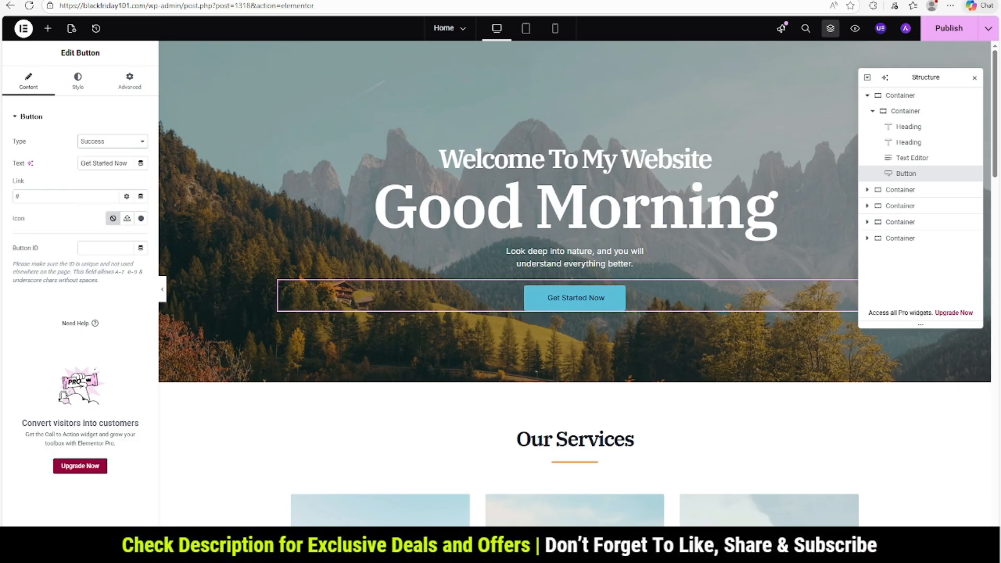
{"action": "left_click", "coordinate": [112, 141]}
{"action": "left_click", "coordinate": [99, 159]}
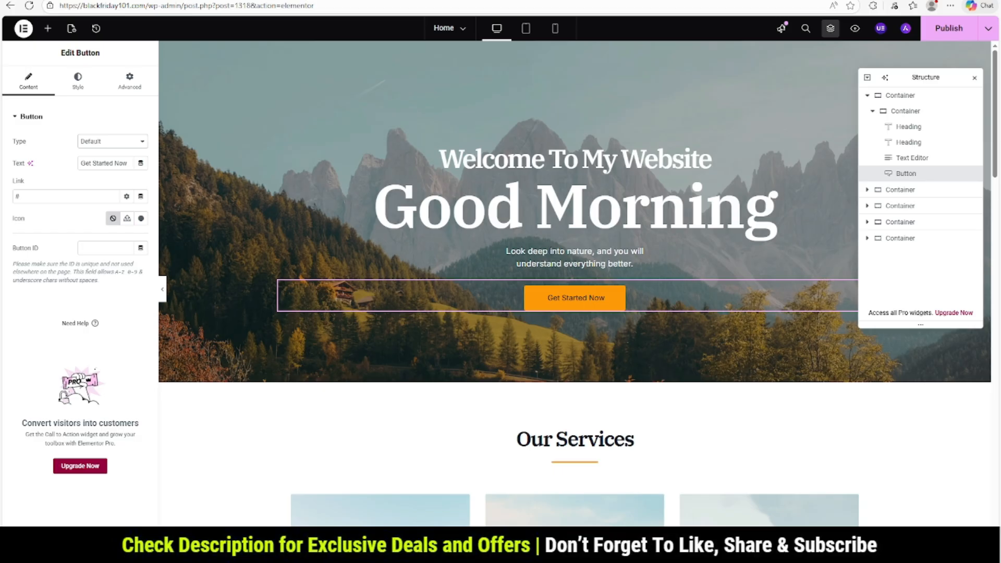
{"action": "left_click_drag", "start_coordinate": [146, 6], "coordinate": [59, 6]}
{"action": "key", "text": "ctrl+c"}
{"action": "double_click", "coordinate": [23, 196]}
{"action": "key", "text": "ctrl+v"}
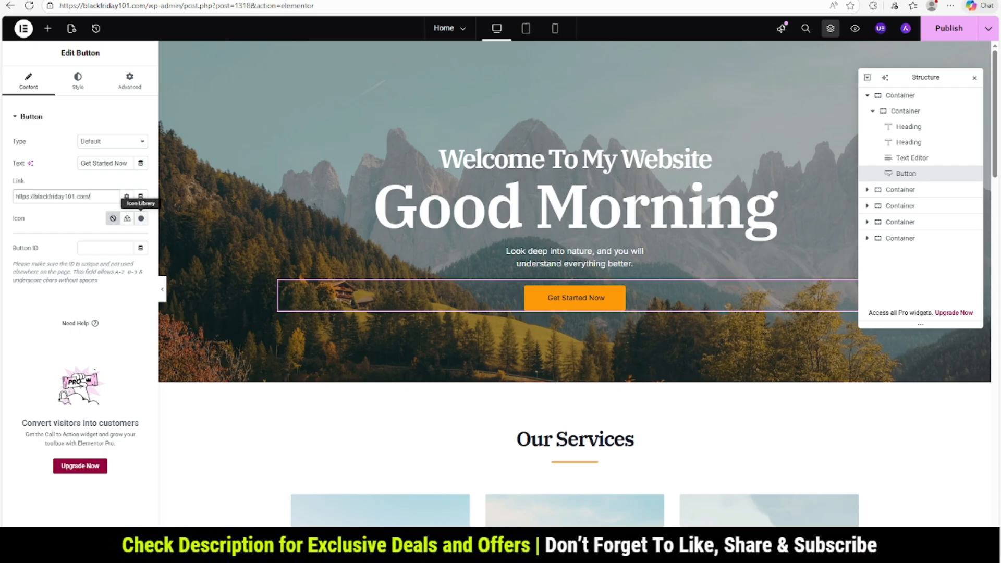
Step: Add a circled right-arrow icon from the icon library to the hero button and place it after the text
{"action": "left_click", "coordinate": [141, 218]}
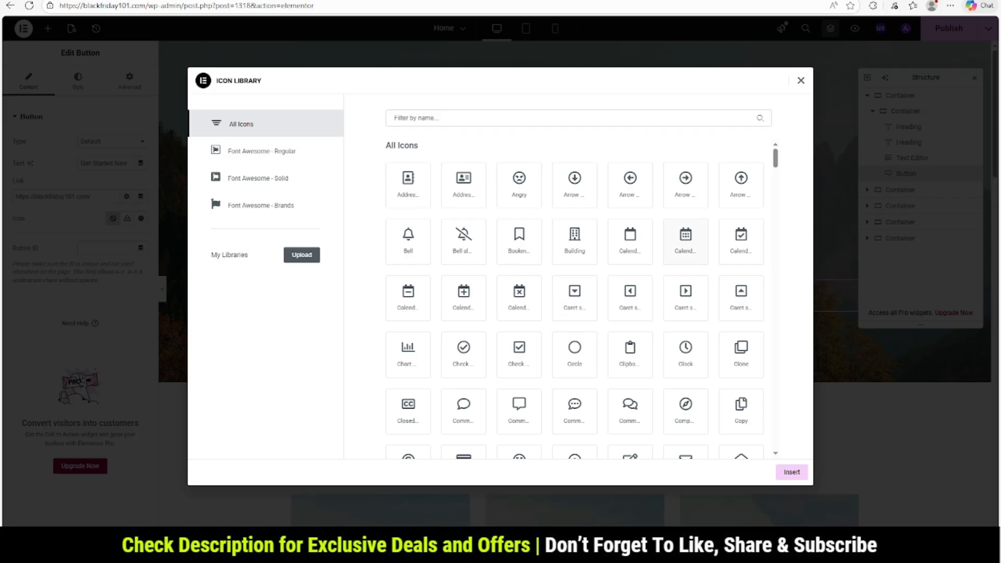
{"action": "left_click", "coordinate": [686, 184]}
{"action": "left_click", "coordinate": [792, 472]}
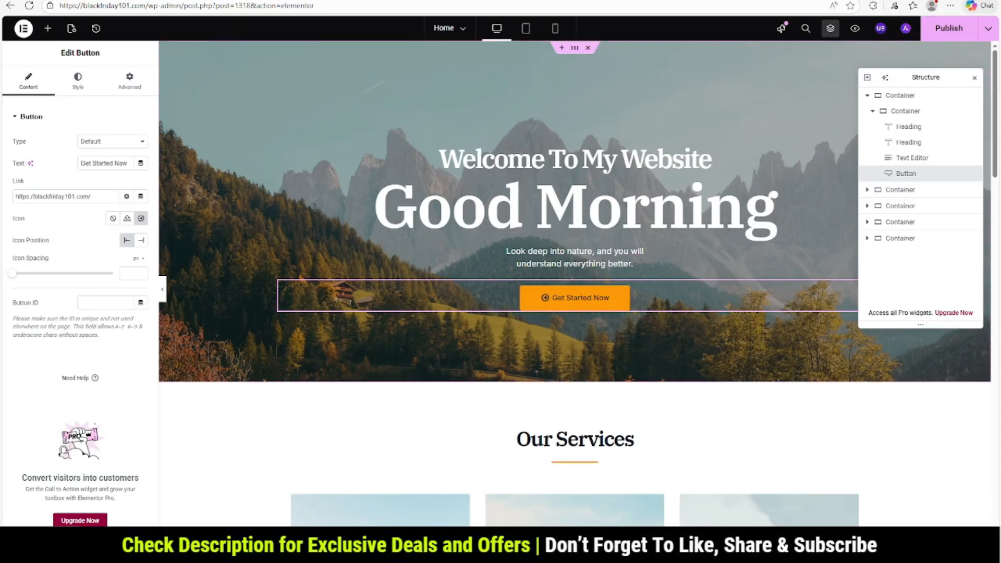
{"action": "left_click", "coordinate": [141, 240]}
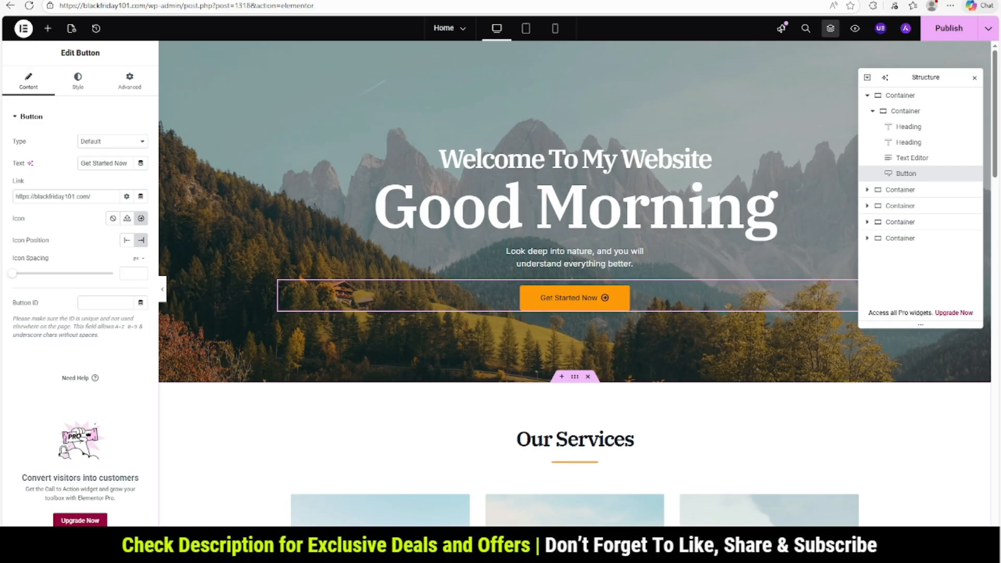
Step: Start a new container between the hero and Our Services sections, view its Flexbox and Grid layout choices, and dismiss them
{"action": "scroll", "coordinate": [574, 209], "scroll_direction": "down", "scroll_amount": 2}
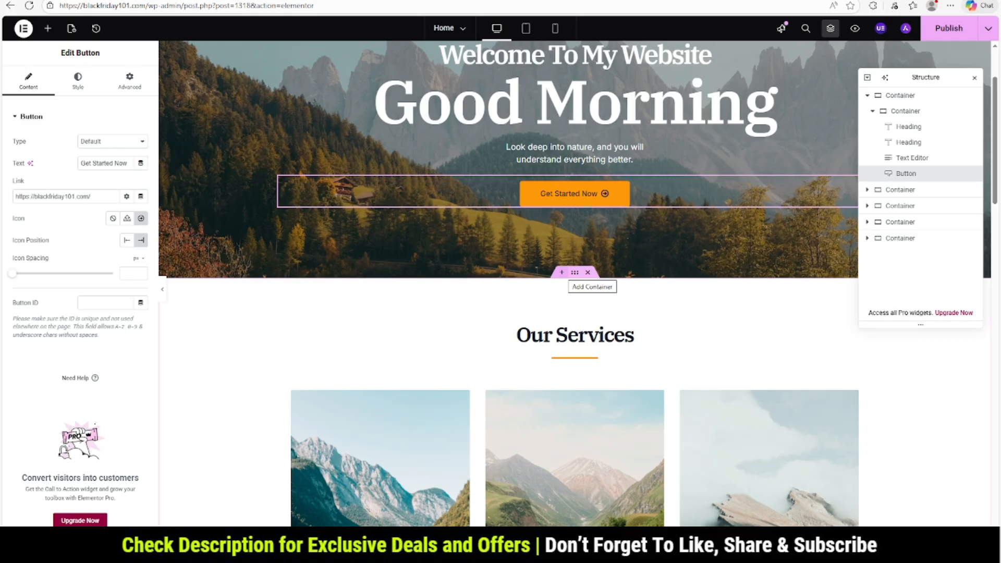
{"action": "left_click", "coordinate": [562, 272]}
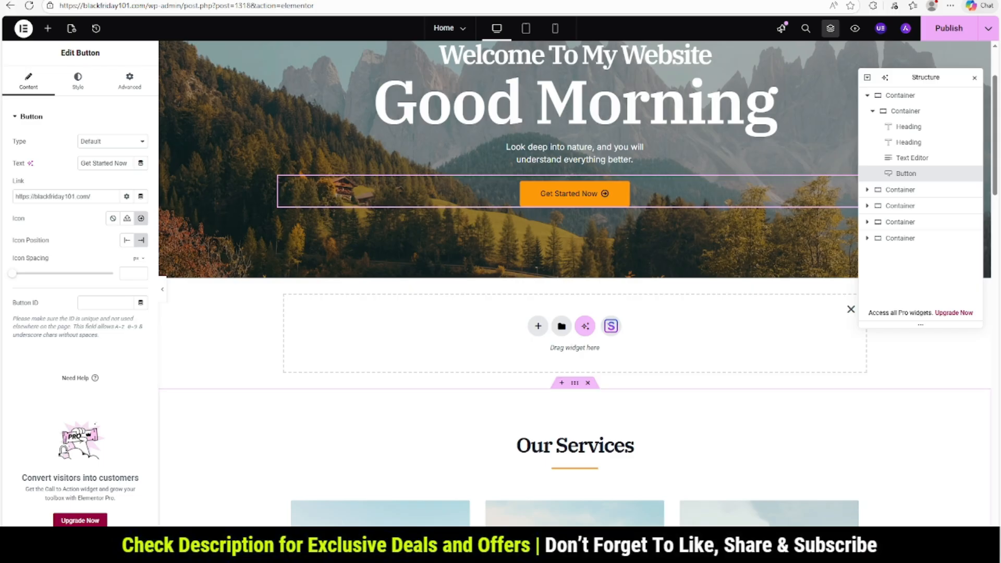
{"action": "scroll", "coordinate": [574, 282], "scroll_direction": "down", "scroll_amount": 1}
{"action": "left_click", "coordinate": [538, 274]}
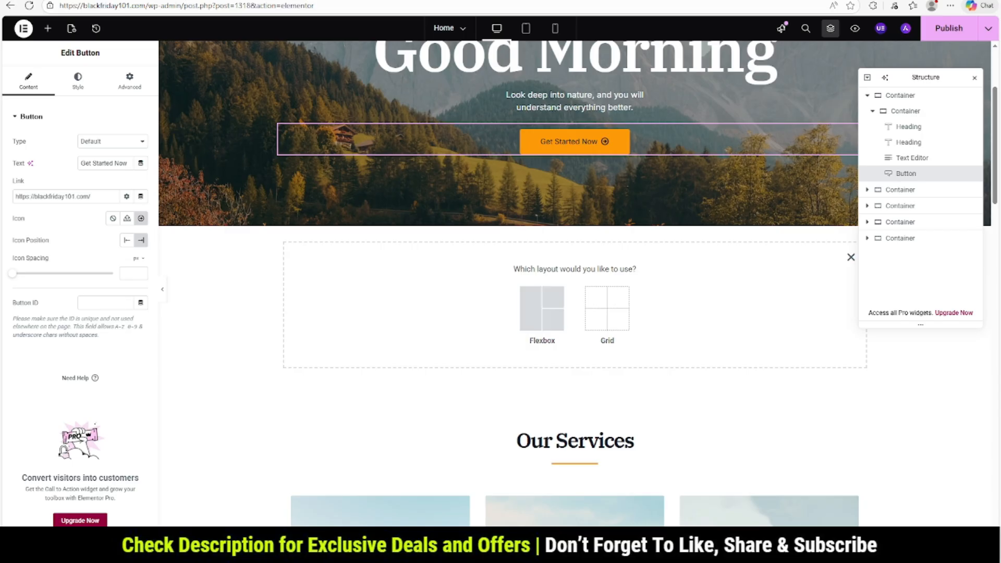
{"action": "left_click", "coordinate": [852, 257]}
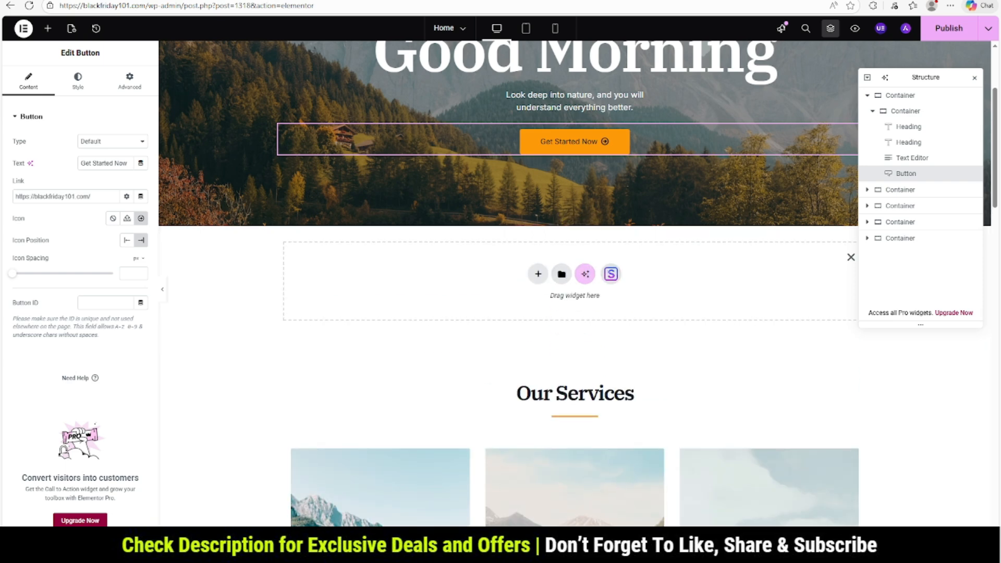
Step: Browse the starter template blocks and import the secondary heading block with four percentage cards above Our Services
{"action": "left_click", "coordinate": [612, 273]}
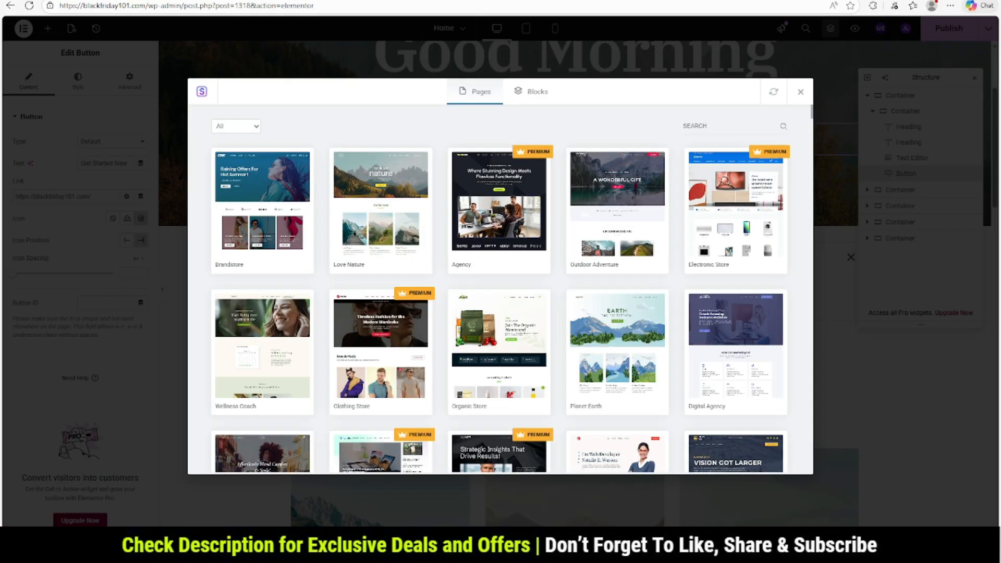
{"action": "left_click", "coordinate": [475, 91]}
{"action": "left_click", "coordinate": [531, 92]}
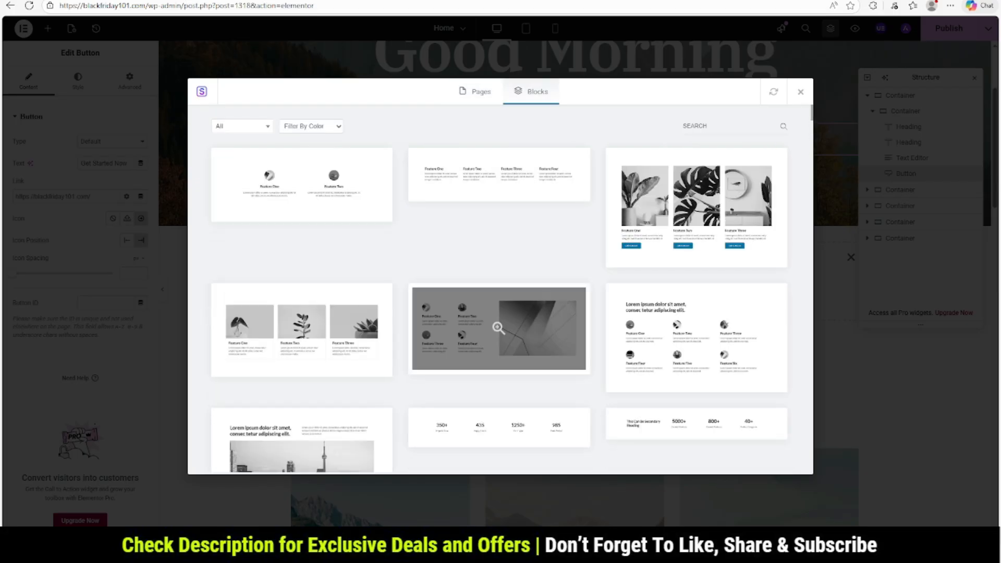
{"action": "scroll", "coordinate": [499, 269], "scroll_direction": "down", "scroll_amount": 3}
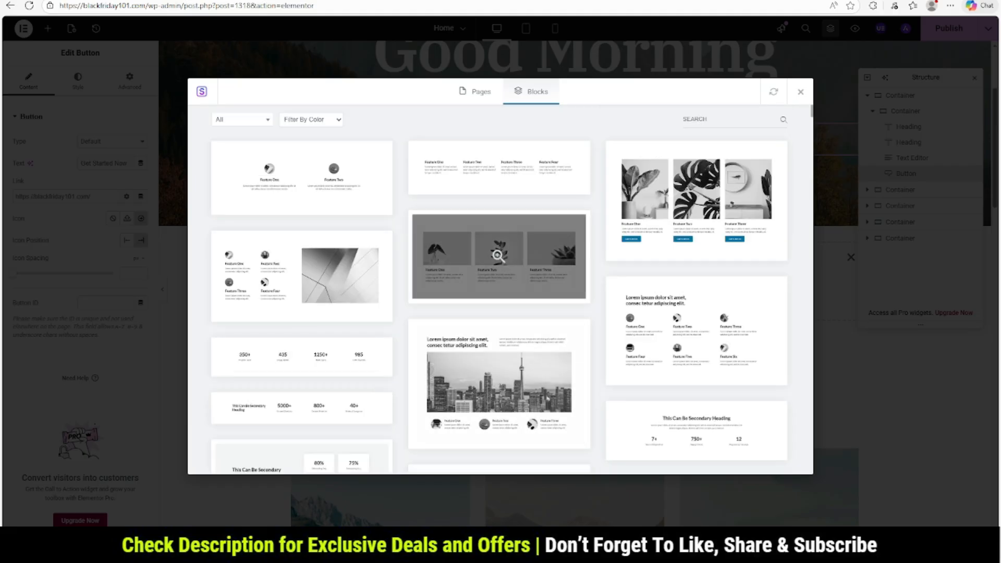
{"action": "scroll", "coordinate": [499, 290], "scroll_direction": "down", "scroll_amount": 2}
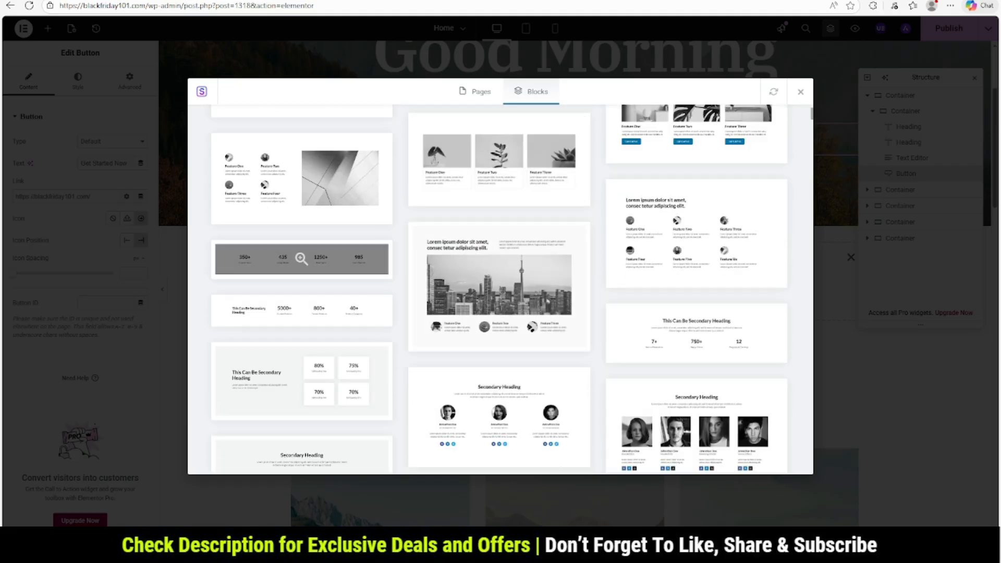
{"action": "left_click", "coordinate": [302, 258]}
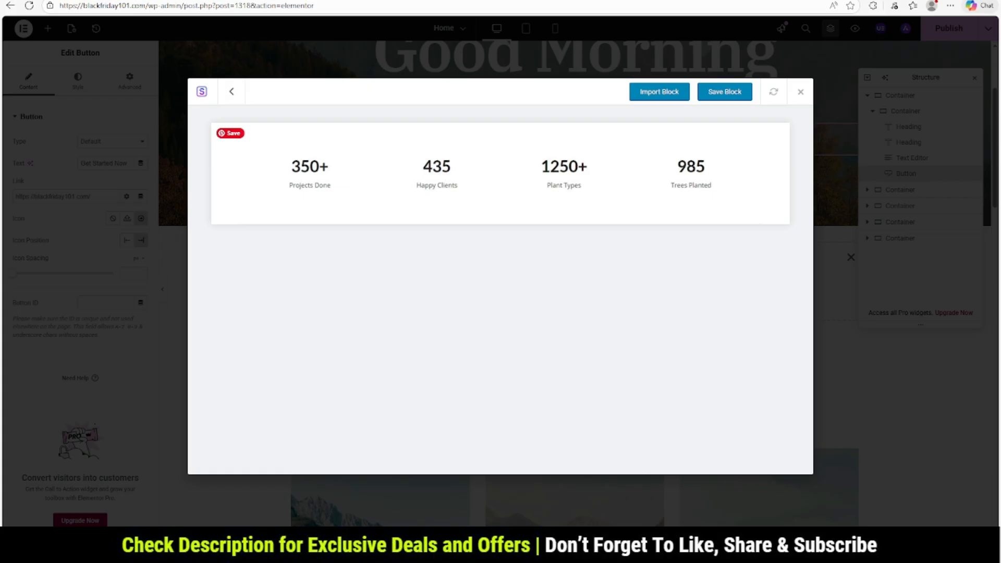
{"action": "left_click", "coordinate": [660, 91]}
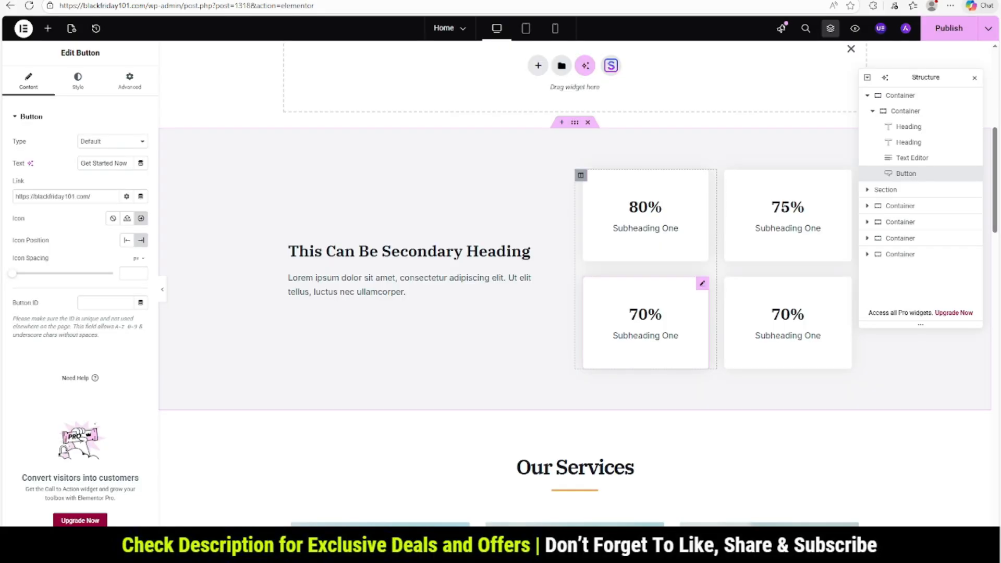
Step: Close the empty container placeholder below the hero section and delete the imported percentage cards section
{"action": "scroll", "coordinate": [417, 261], "scroll_direction": "up", "scroll_amount": 2}
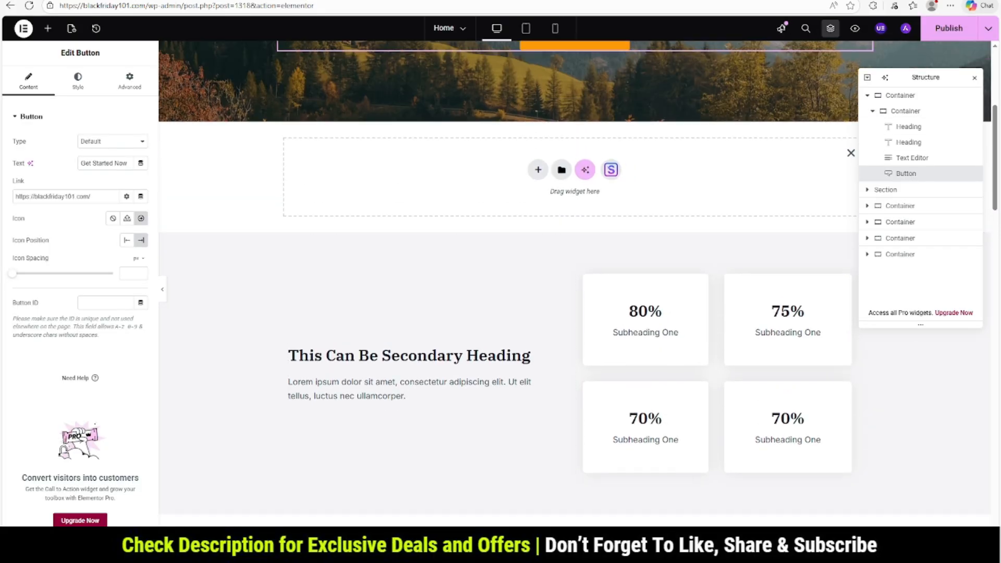
{"action": "left_click", "coordinate": [852, 153]}
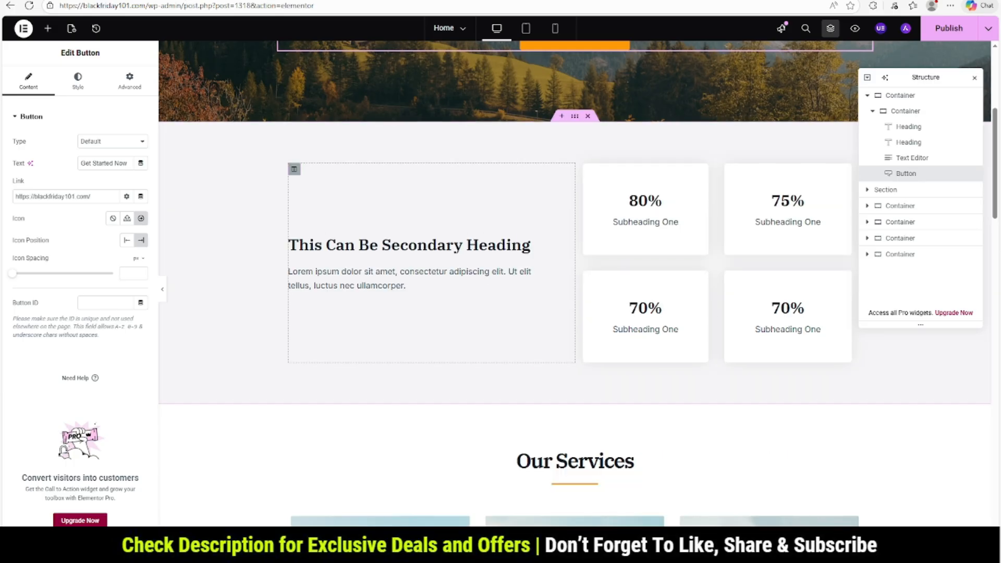
{"action": "left_click", "coordinate": [588, 117]}
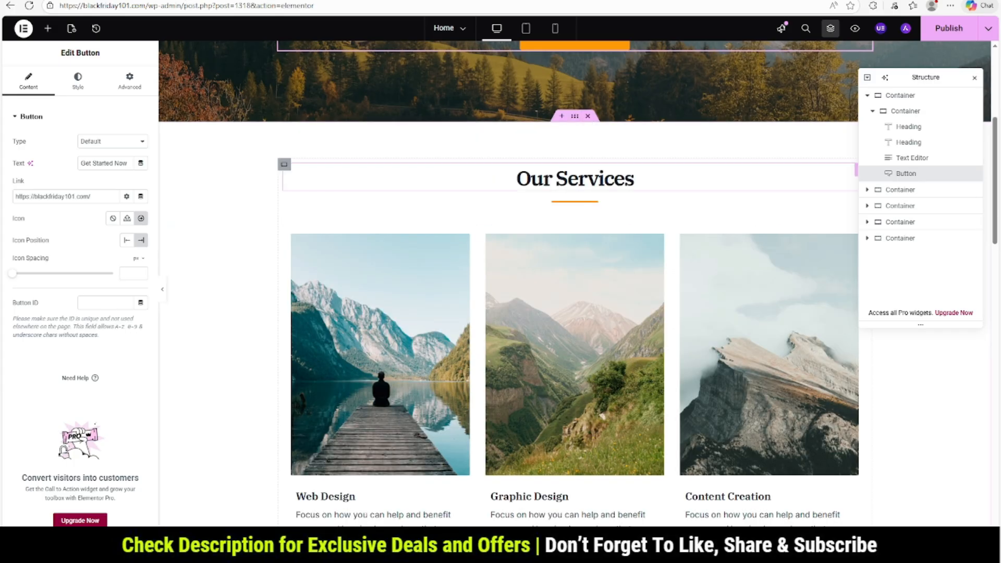
Step: Select the Web Design card's image, view the media upload options for replacing it, and dismiss them without choosing a file
{"action": "scroll", "coordinate": [407, 302], "scroll_direction": "down", "scroll_amount": 4}
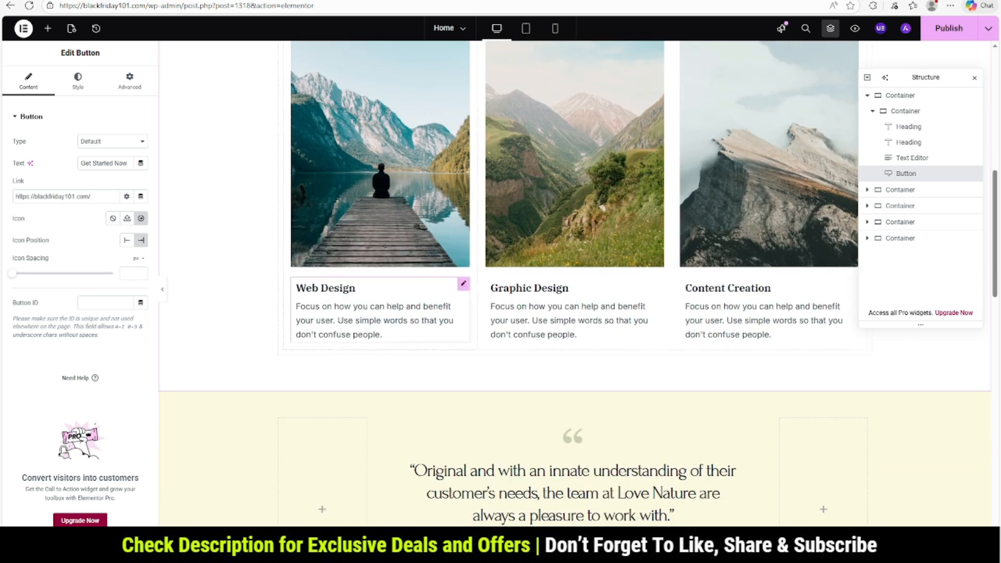
{"action": "left_click", "coordinate": [392, 214]}
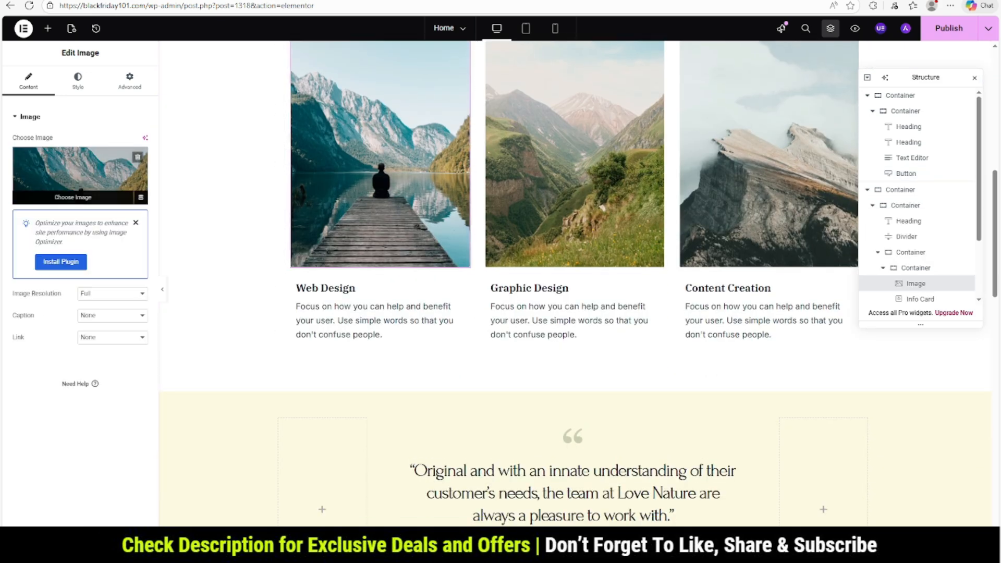
{"action": "left_click", "coordinate": [73, 197]}
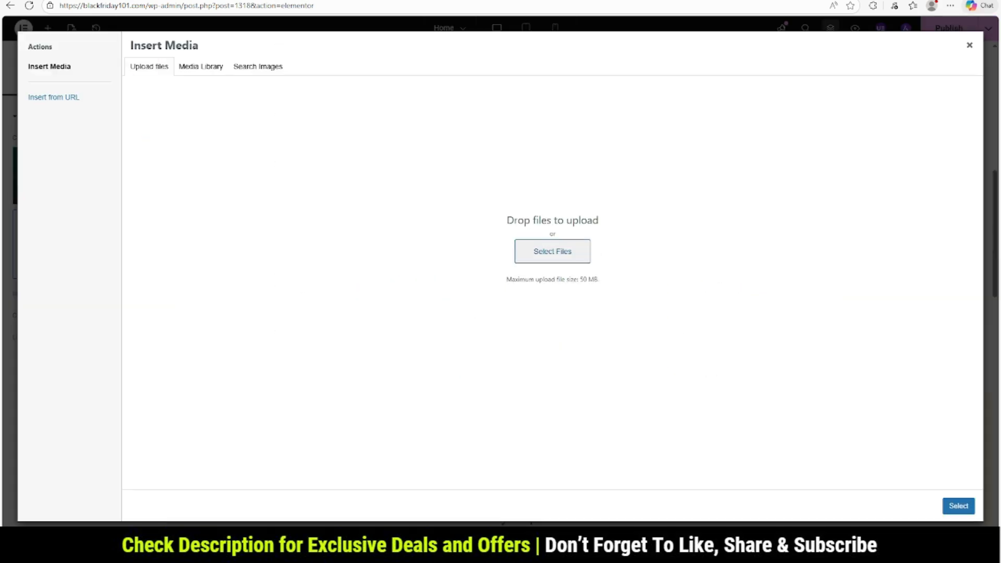
{"action": "left_click", "coordinate": [970, 44]}
Step: View the content settings of the testimonial's portrait, author name and quote heading in turn
{"action": "scroll", "coordinate": [573, 282], "scroll_direction": "down", "scroll_amount": 4}
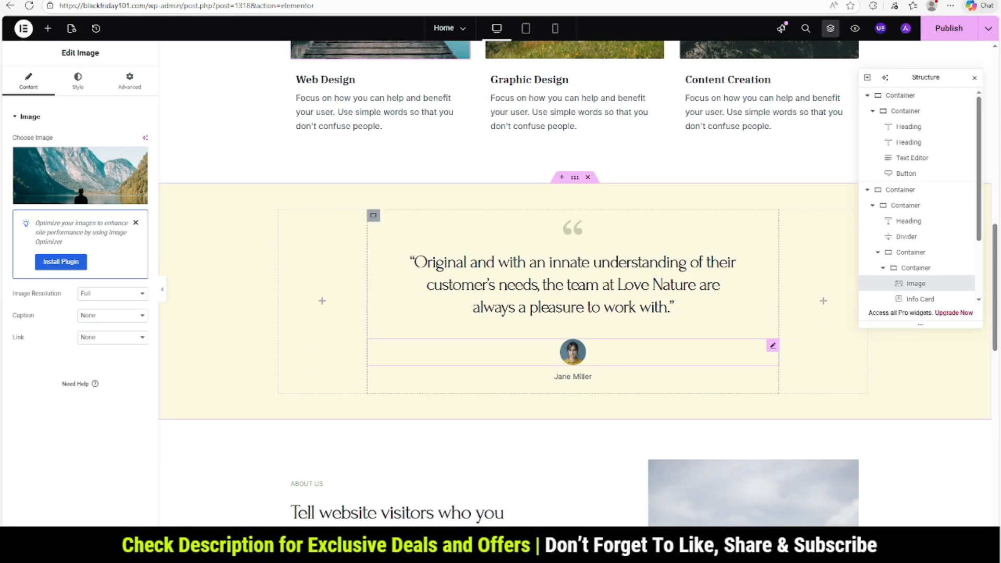
{"action": "left_click", "coordinate": [573, 353]}
{"action": "left_click", "coordinate": [573, 377]}
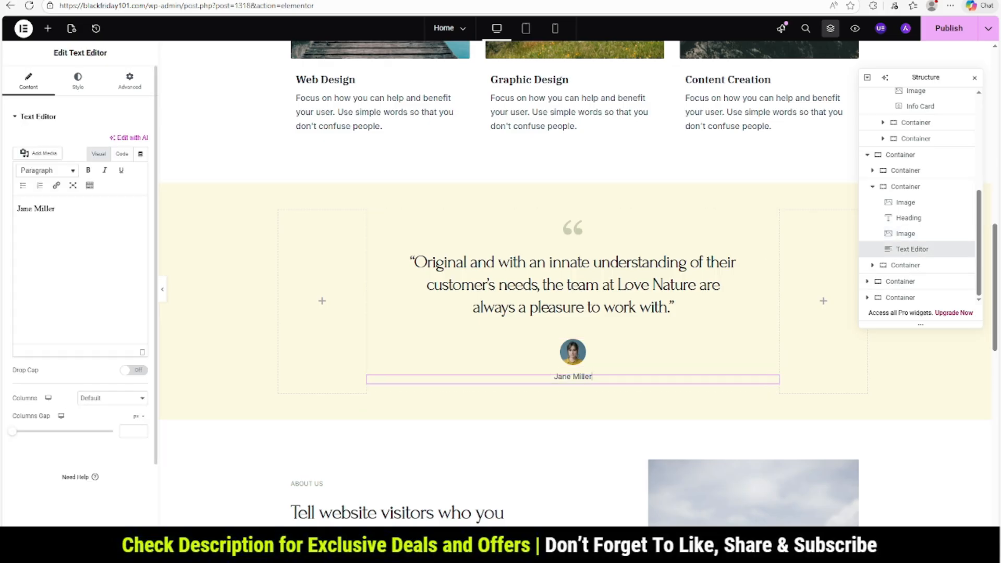
{"action": "left_click", "coordinate": [543, 291]}
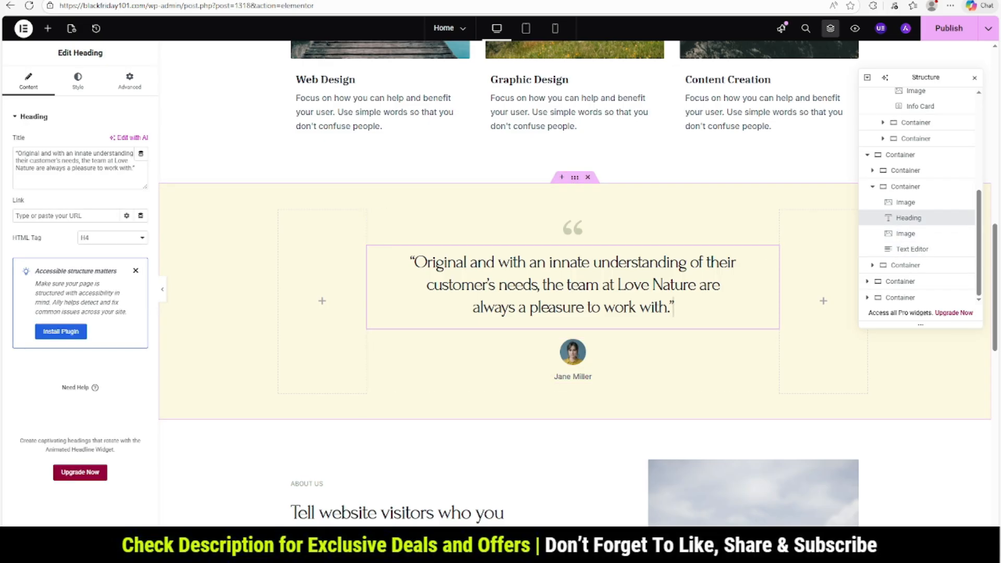
Step: Review the home page layout from the About Us and Questions sections back up to the hero
{"action": "scroll", "coordinate": [485, 313], "scroll_direction": "down", "scroll_amount": 4}
{"action": "scroll", "coordinate": [574, 287], "scroll_direction": "down", "scroll_amount": 8}
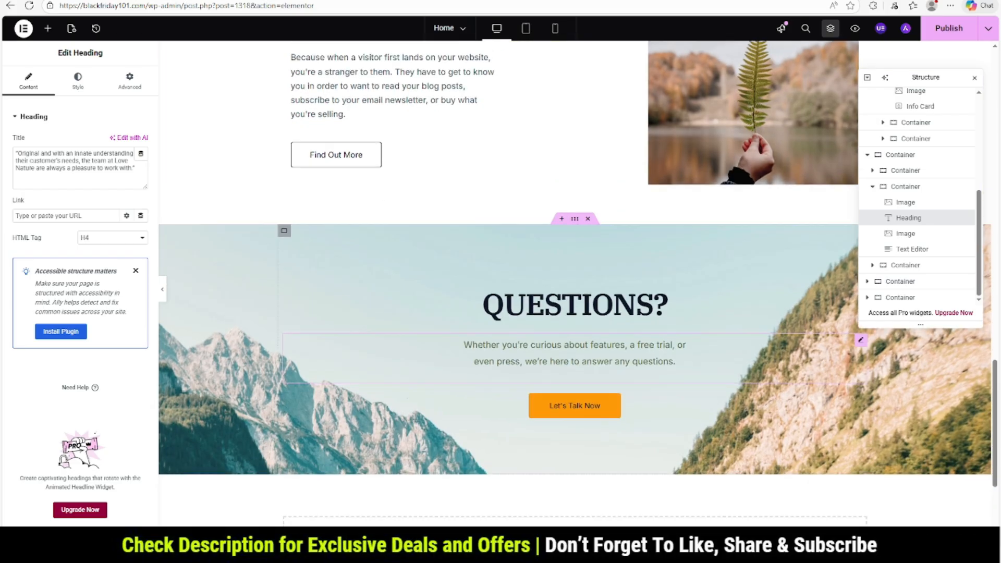
{"action": "scroll", "coordinate": [573, 287], "scroll_direction": "up", "scroll_amount": 5}
{"action": "scroll", "coordinate": [573, 287], "scroll_direction": "up", "scroll_amount": 8}
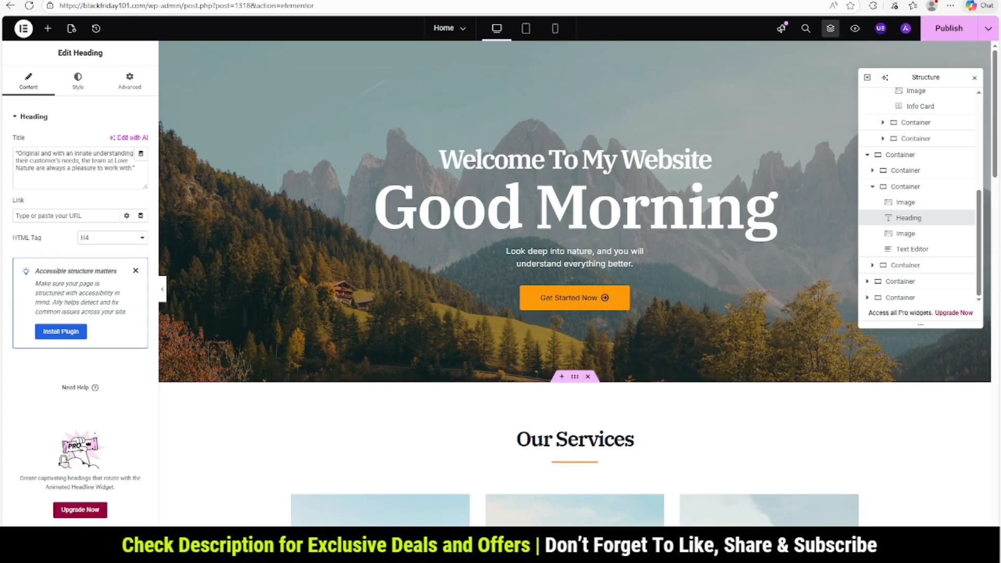
{"action": "scroll", "coordinate": [574, 287], "scroll_direction": "down", "scroll_amount": 1}
{"action": "scroll", "coordinate": [574, 287], "scroll_direction": "down", "scroll_amount": 10}
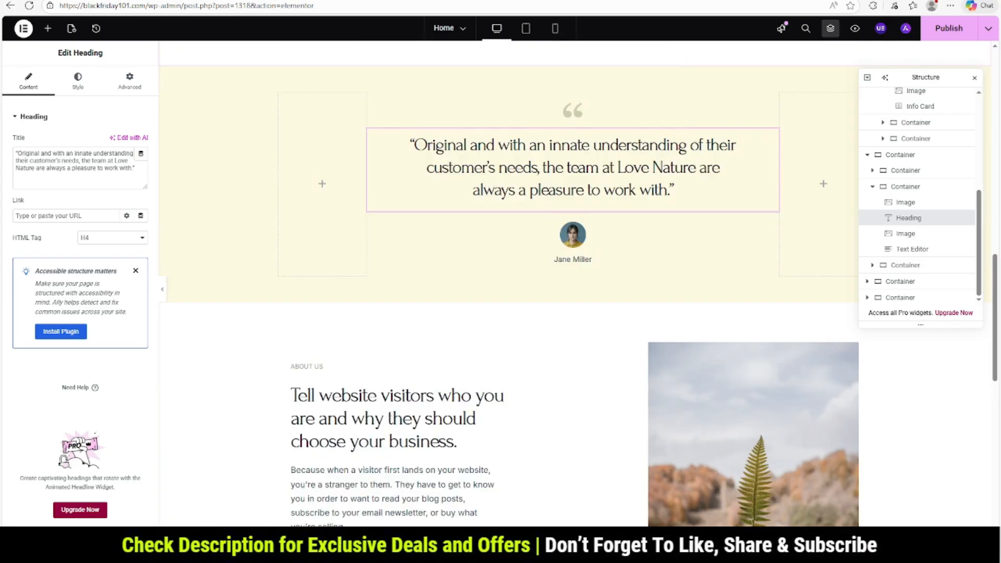
{"action": "scroll", "coordinate": [573, 287], "scroll_direction": "up", "scroll_amount": 10}
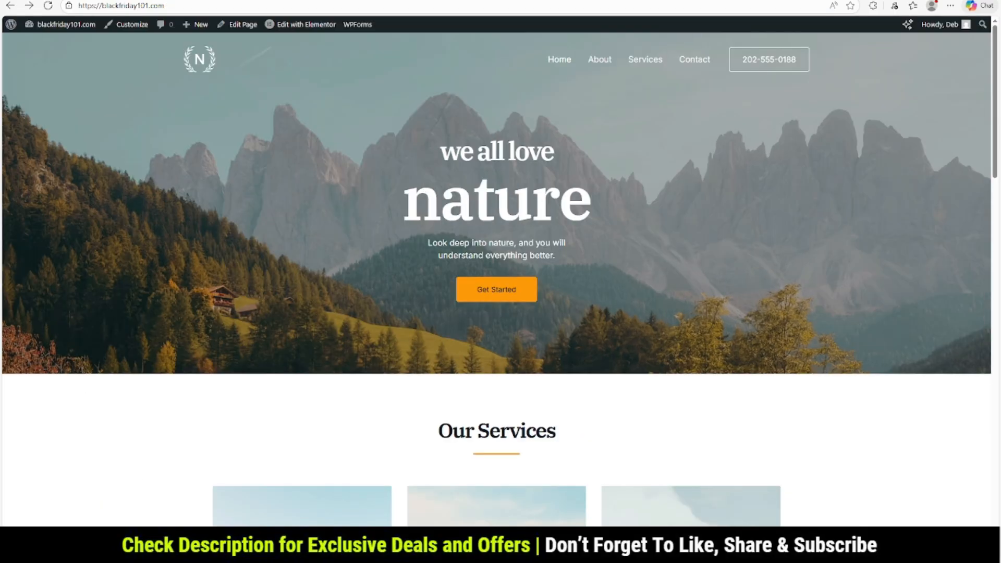
Step: Create a new page from the live site, dismiss the editor's welcome guide, and begin the page title with "Abo"
{"action": "mouse_move", "coordinate": [195, 25]}
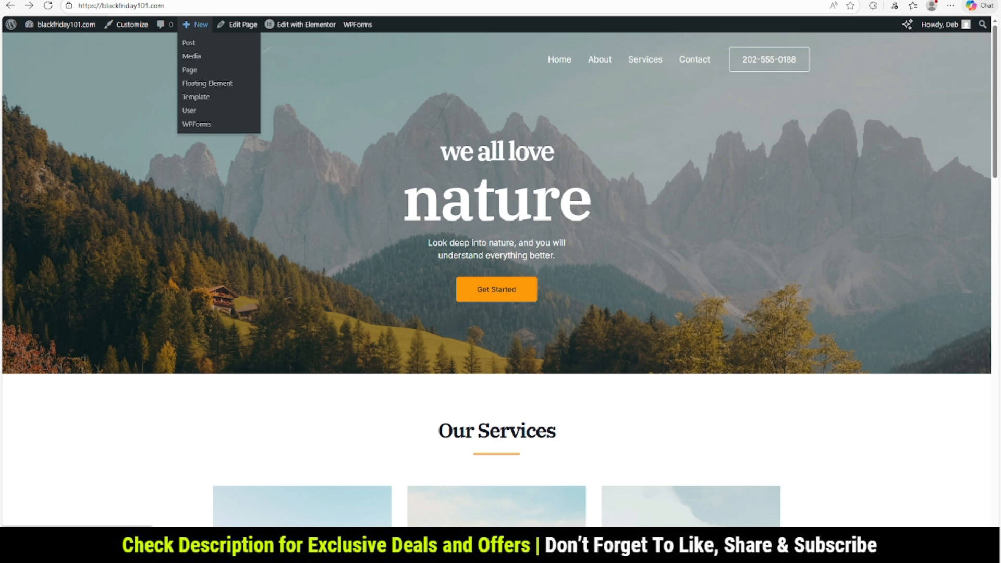
{"action": "left_click", "coordinate": [190, 70]}
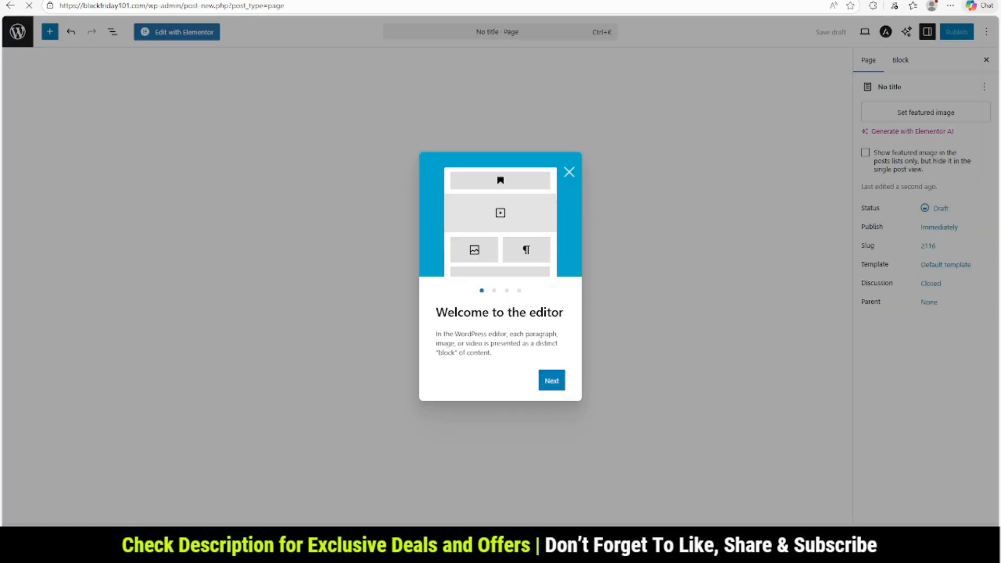
{"action": "left_click", "coordinate": [570, 172]}
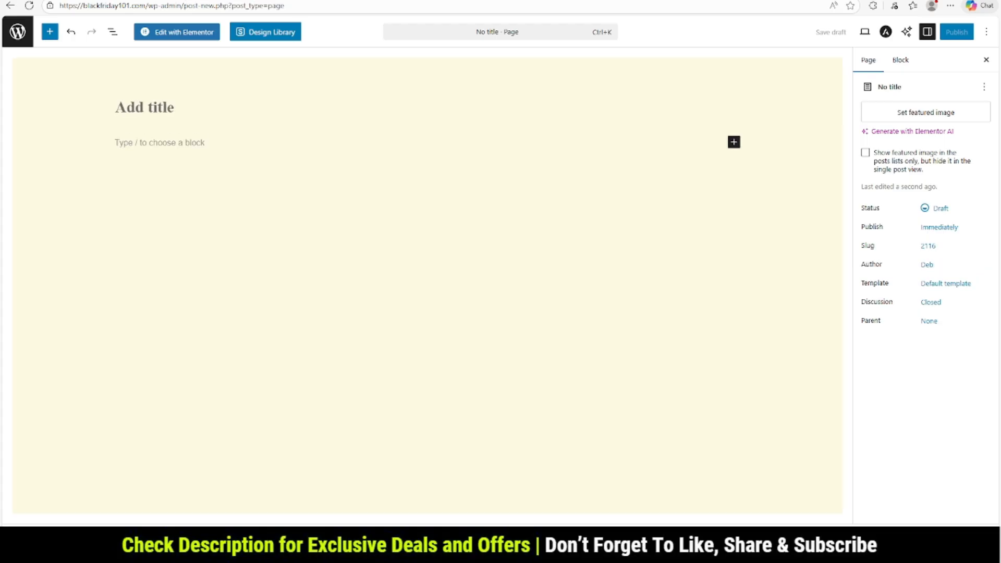
{"action": "type", "text": "Abo"}
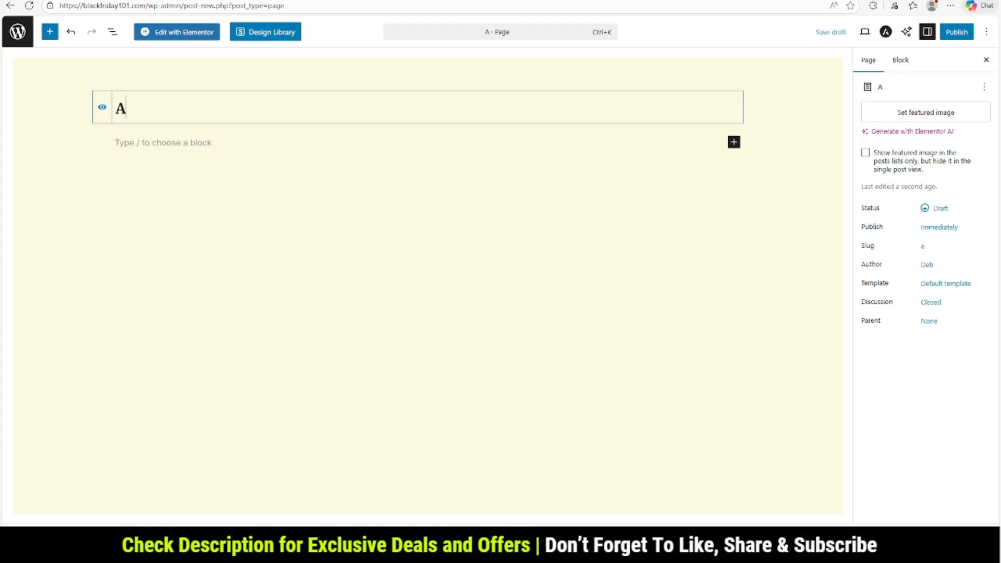